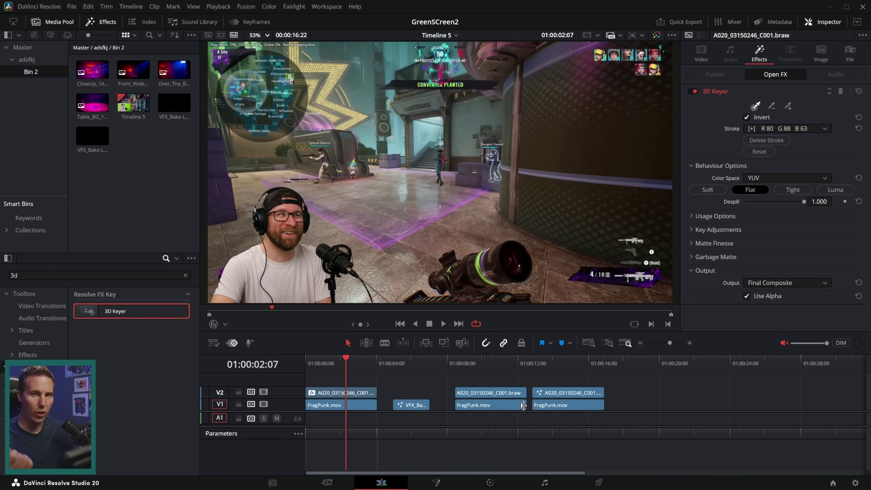
Play back the keyed composite from near the start, then park on the raw green-screen clip near 01:00:10.
left_click(333, 365)
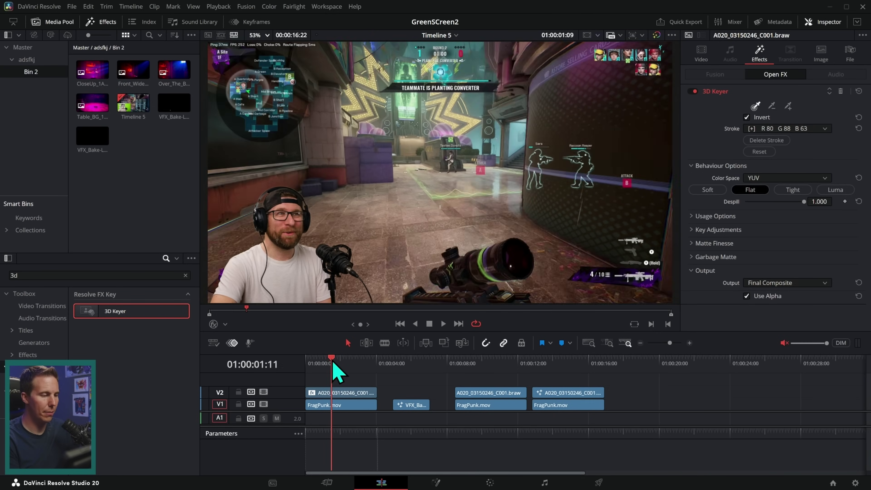
key("space")
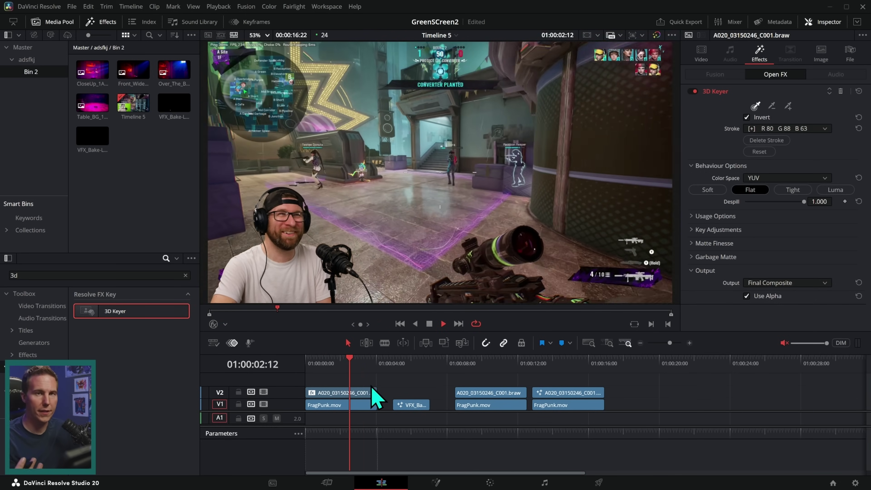
key("space")
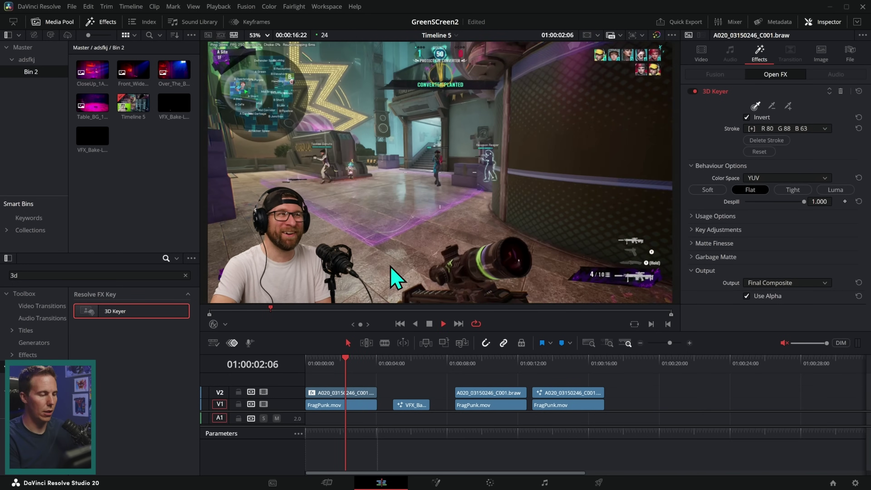
key("space")
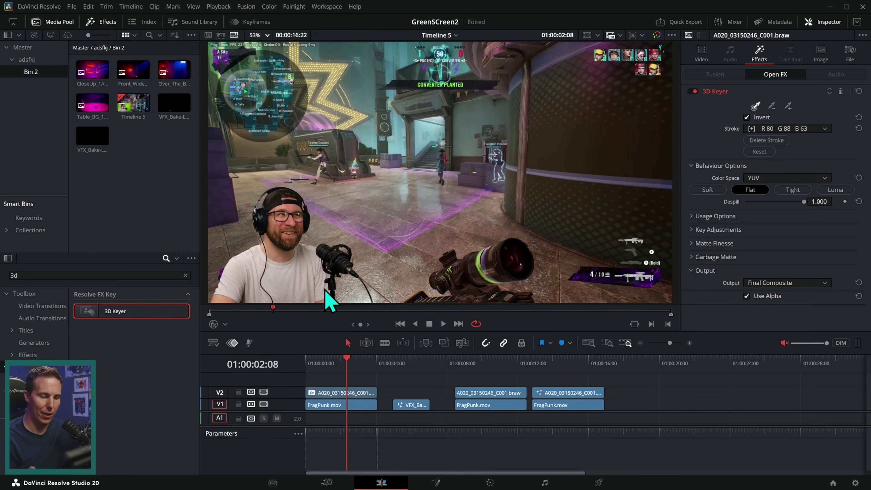
left_click(483, 308)
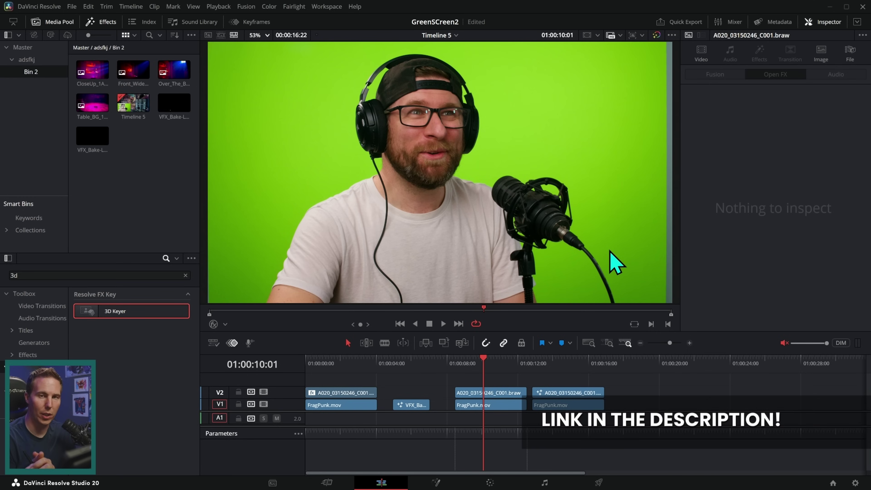
Step back a few frames and drop the Open FX 3D Keyer onto the V2 green-screen clip.
key("Left")
key("Left")
key("Left")
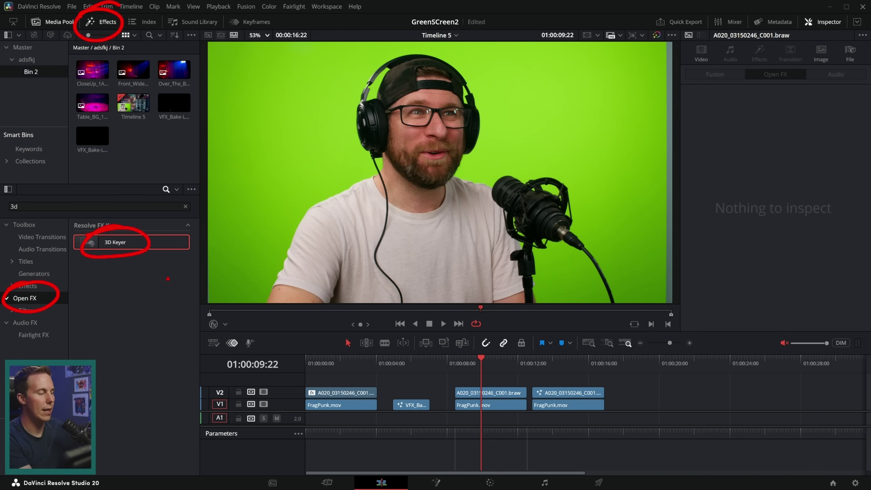
mouse_move(132, 253)
left_mouse_down()
mouse_move(473, 365)
mouse_move(493, 391)
left_mouse_up()
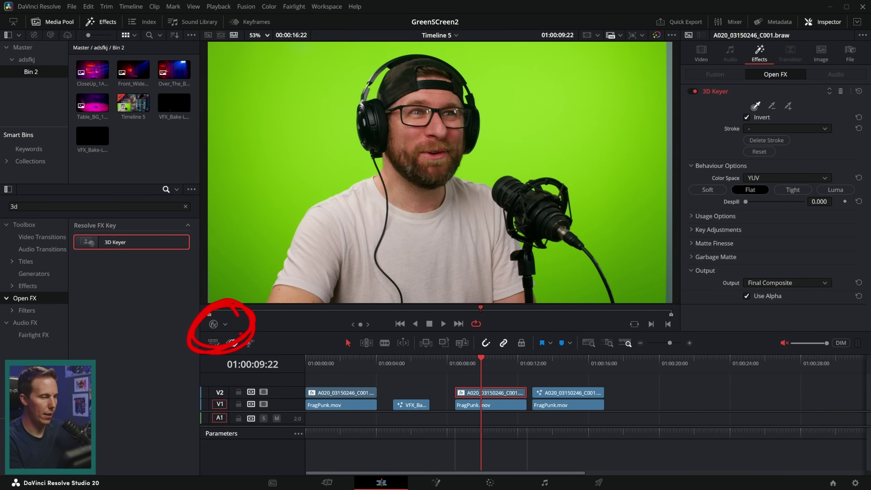
Switch to Open FX Overlay and stroke-sample the green background around the presenter, mic and right edge.
left_click(224, 324)
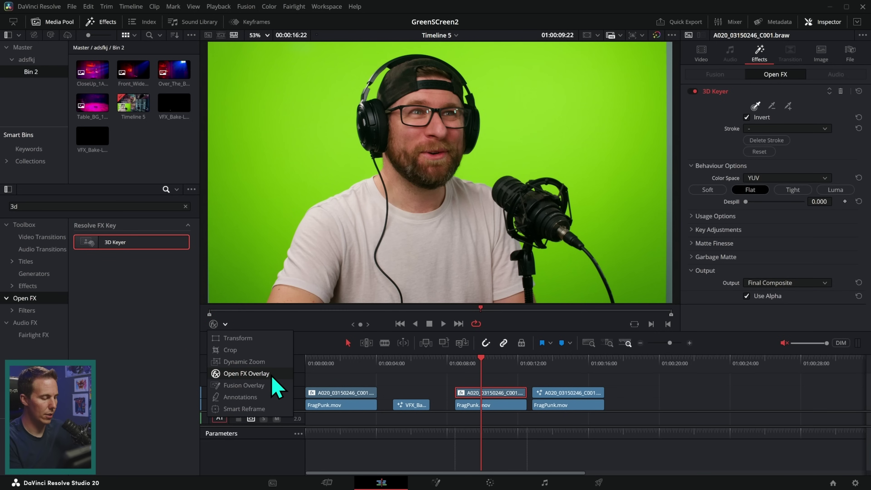
left_click(273, 375)
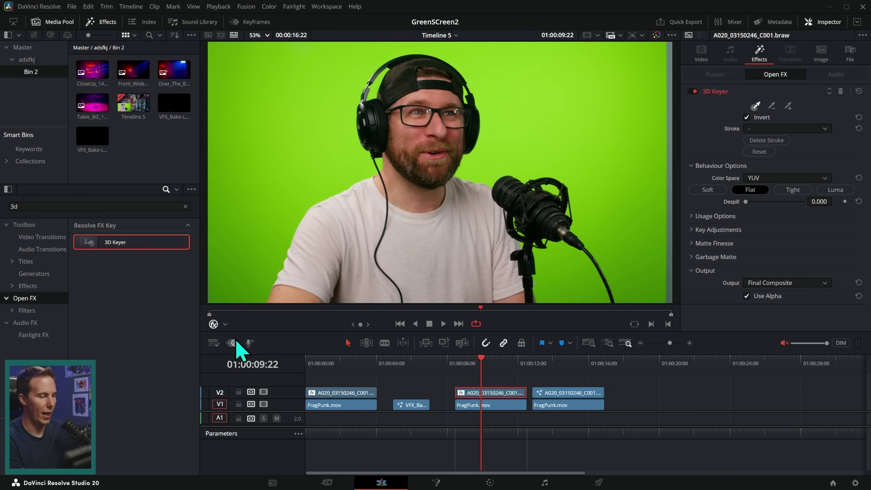
mouse_move(494, 67)
left_mouse_down()
mouse_move(610, 169)
mouse_move(644, 283)
mouse_move(631, 289)
mouse_move(606, 227)
left_mouse_up()
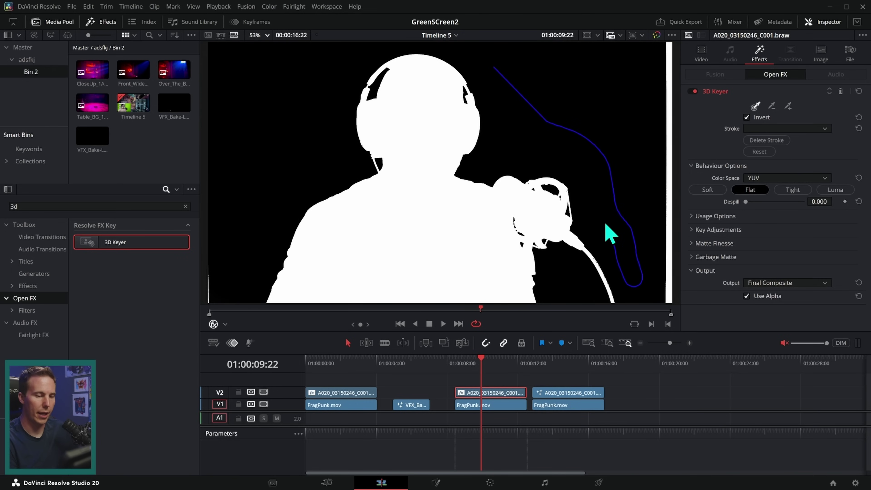
mouse_move(554, 144)
left_mouse_down()
mouse_move(273, 222)
mouse_move(237, 300)
mouse_move(292, 214)
mouse_move(345, 171)
left_mouse_up()
mouse_move(351, 83)
left_mouse_down()
mouse_move(273, 64)
mouse_move(227, 167)
mouse_move(304, 177)
mouse_move(326, 122)
mouse_move(385, 49)
mouse_move(487, 48)
mouse_move(530, 99)
mouse_move(500, 154)
mouse_move(589, 185)
mouse_move(602, 229)
left_mouse_up()
left_click_drag(649, 292, 654, 139)
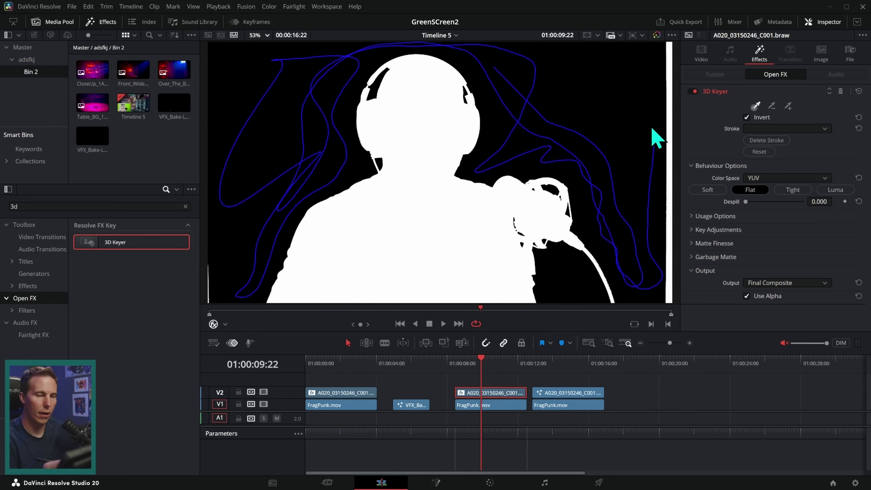
mouse_move(576, 76)
left_mouse_down()
mouse_move(629, 113)
mouse_move(586, 155)
mouse_move(614, 97)
left_mouse_up()
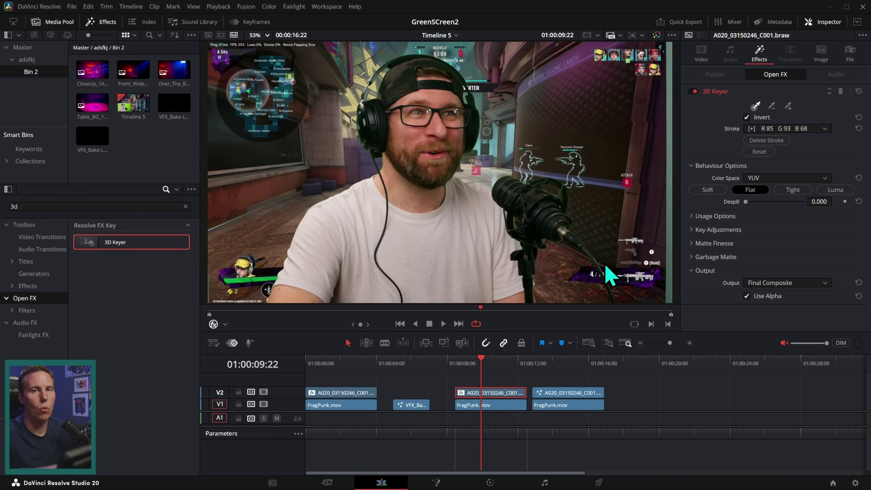
Zoom the viewer to 200%, pan to the chin and mic, then scroll in to 300%.
left_click(259, 35)
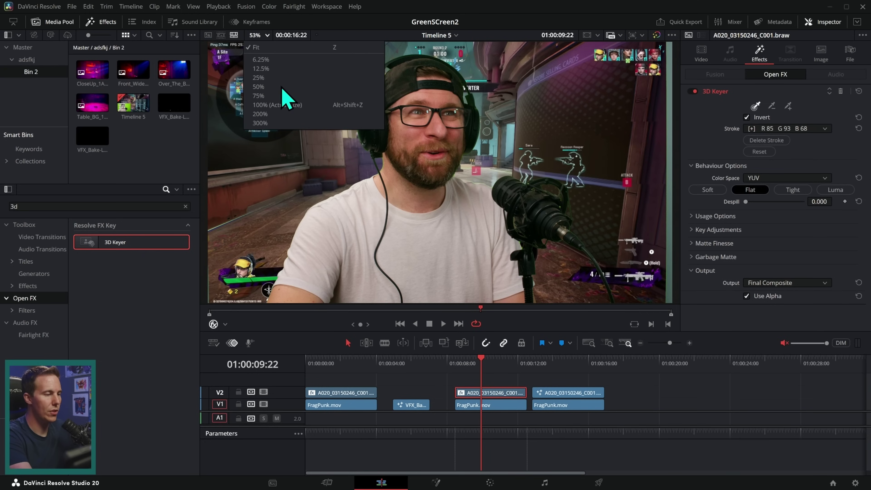
left_click(289, 118)
left_click_drag(592, 163, 439, 186)
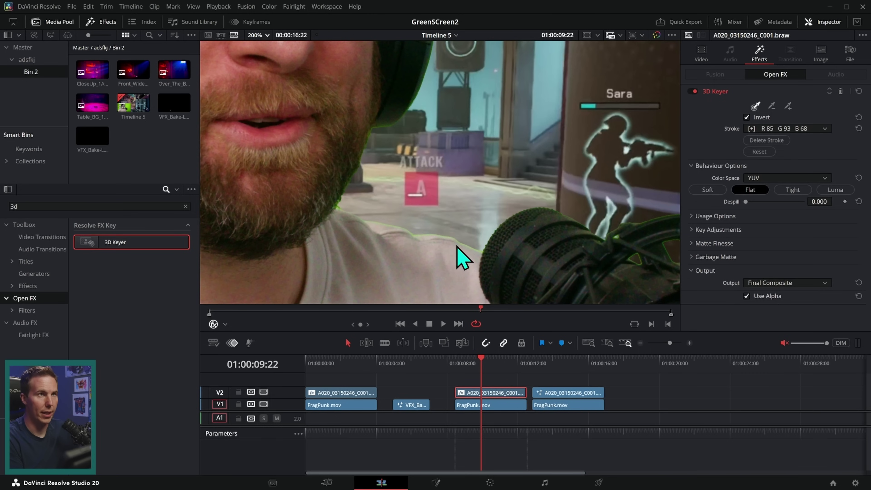
scroll(587, 171, "up", 1)
scroll(593, 183, "up", 1)
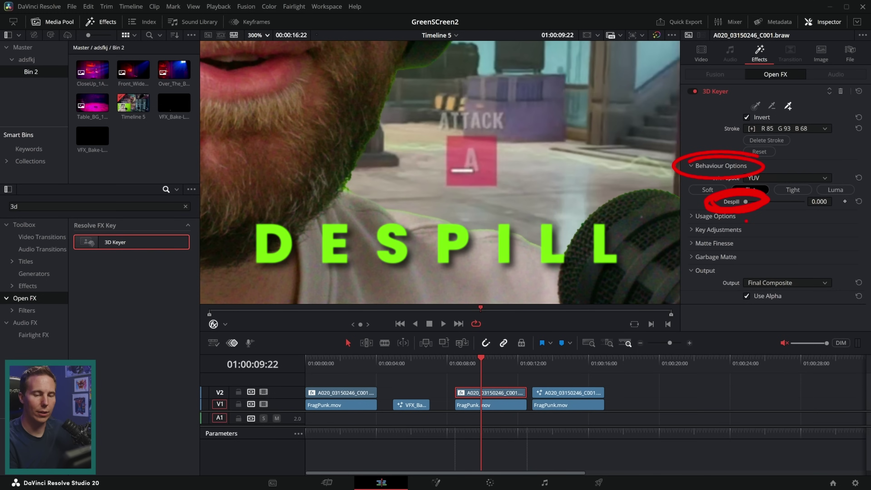
Set the 3D Keyer Despill to 1.000 and pan to check the shoulder and mic edges.
left_click_drag(750, 202, 866, 207)
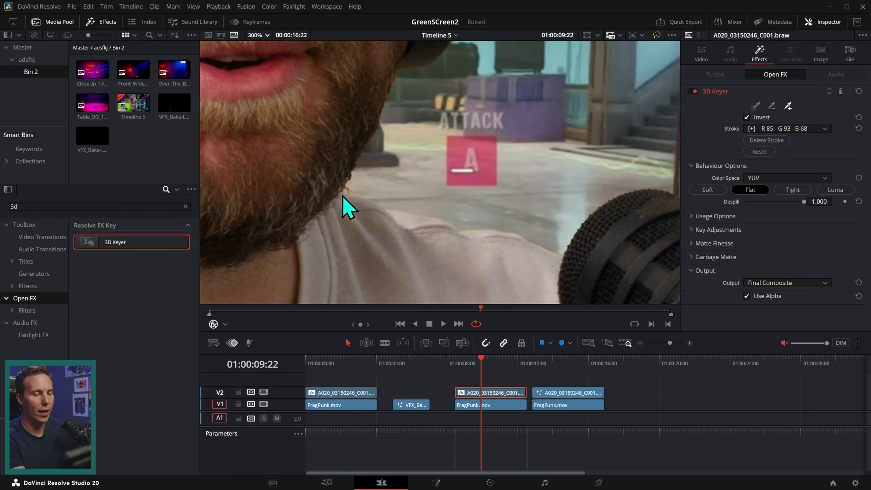
left_click_drag(528, 248, 518, 231)
left_click_drag(395, 147, 377, 189)
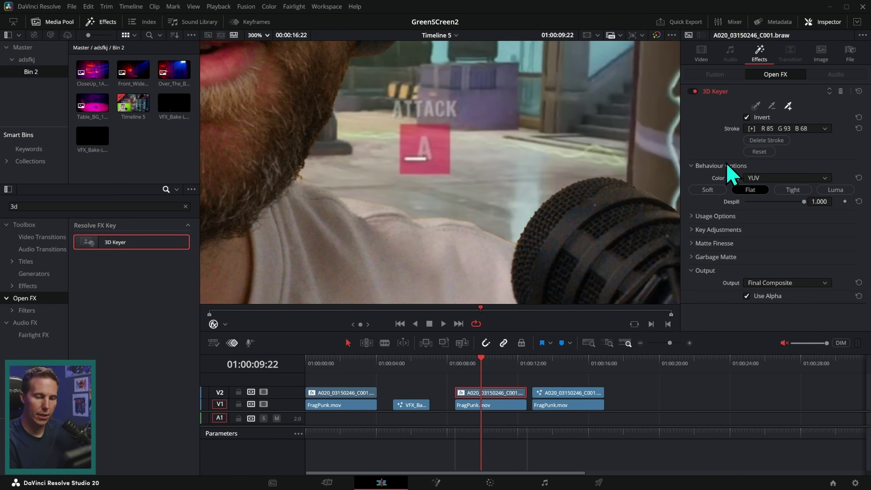
Expand Matte Finesse and set Blur Radius 4.7 and In/Out Ratio -64.3.
left_click(692, 244)
scroll(748, 285, "down", 3)
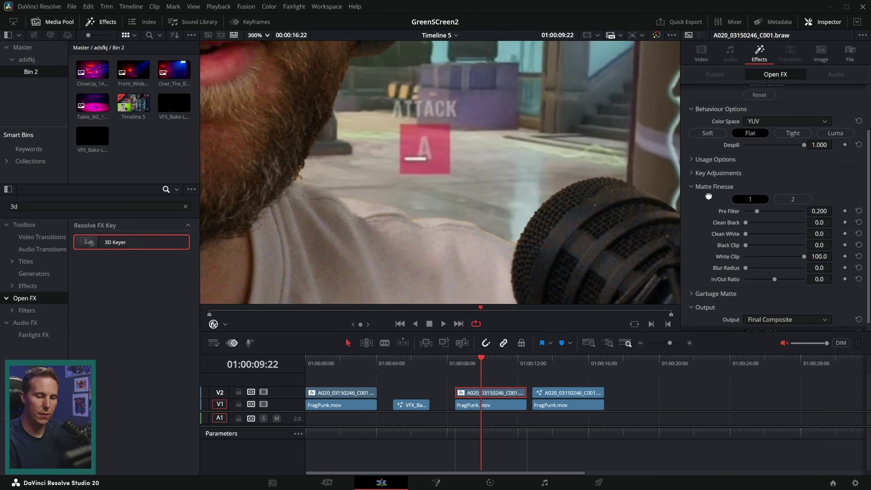
left_click_drag(818, 269, 809, 269)
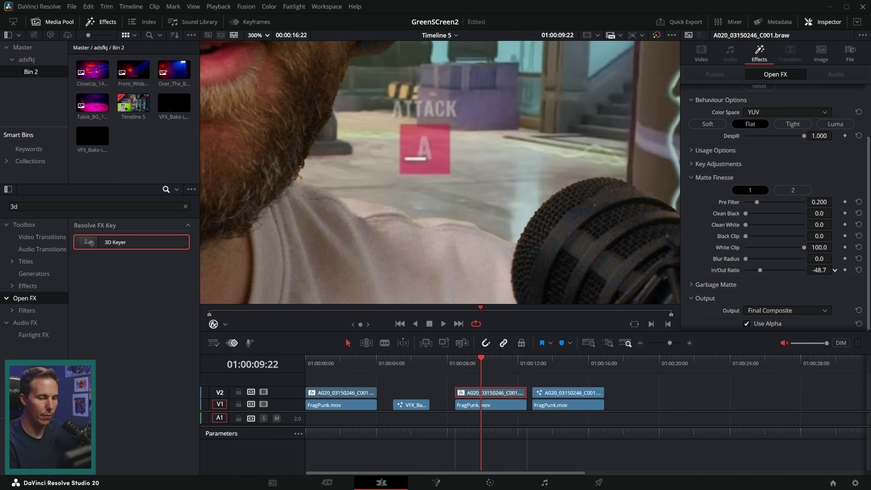
left_click_drag(758, 269, 787, 270)
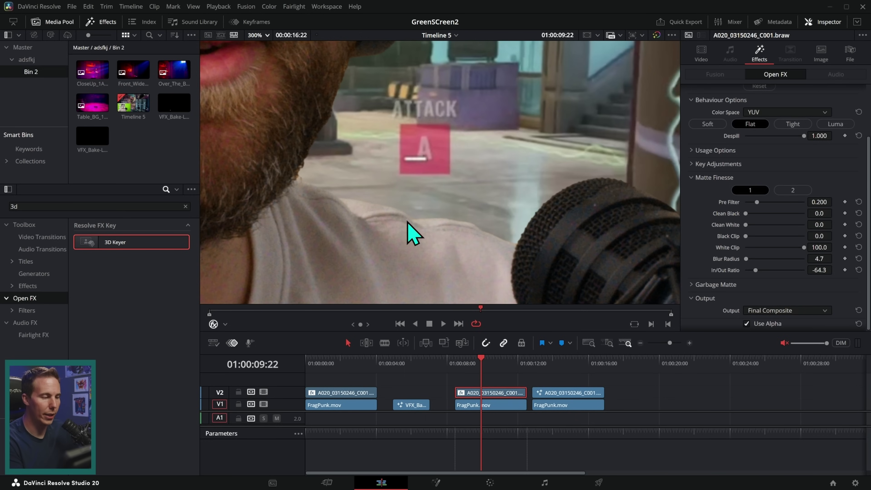
Pan to the eyes and headset edge, zooming in and out to inspect the key.
left_click_drag(461, 136, 468, 205)
scroll(473, 214, "up", 10)
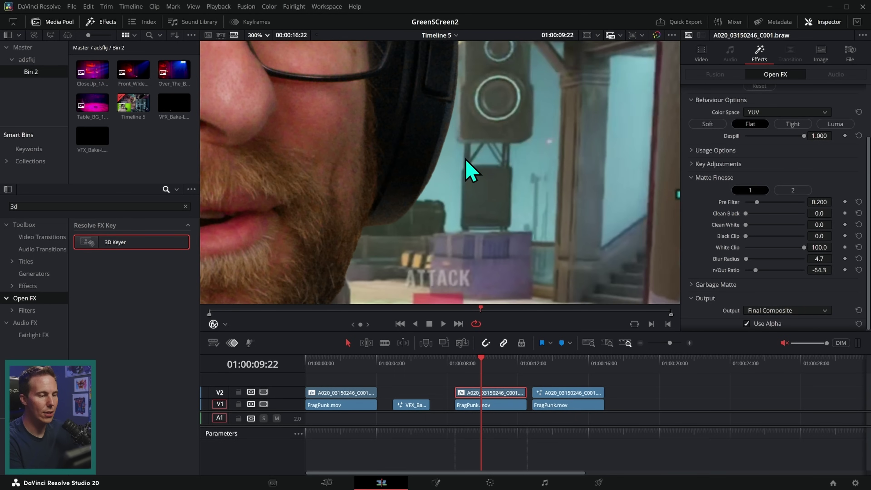
scroll(524, 259, "up", 3)
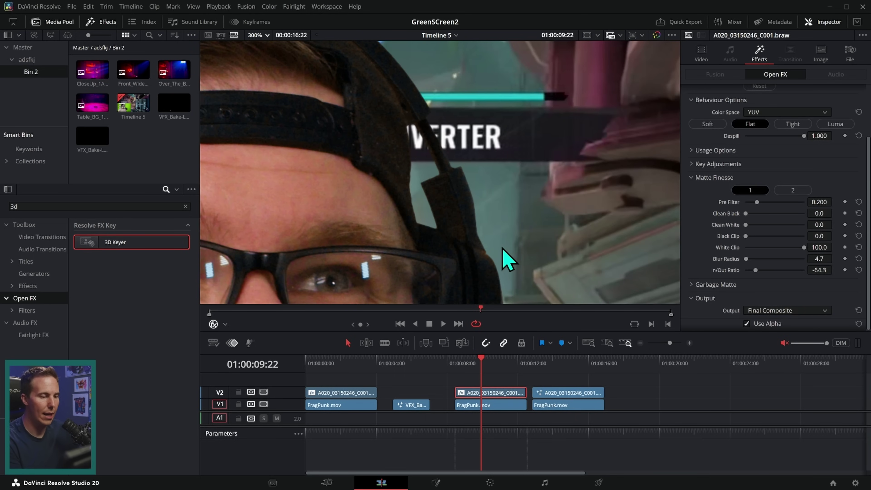
scroll(449, 202, "up", 10)
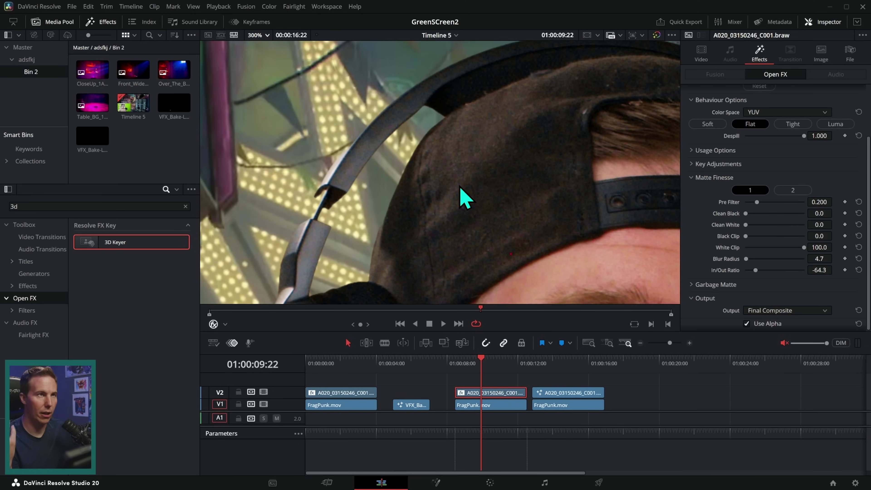
scroll(422, 251, "down", 8)
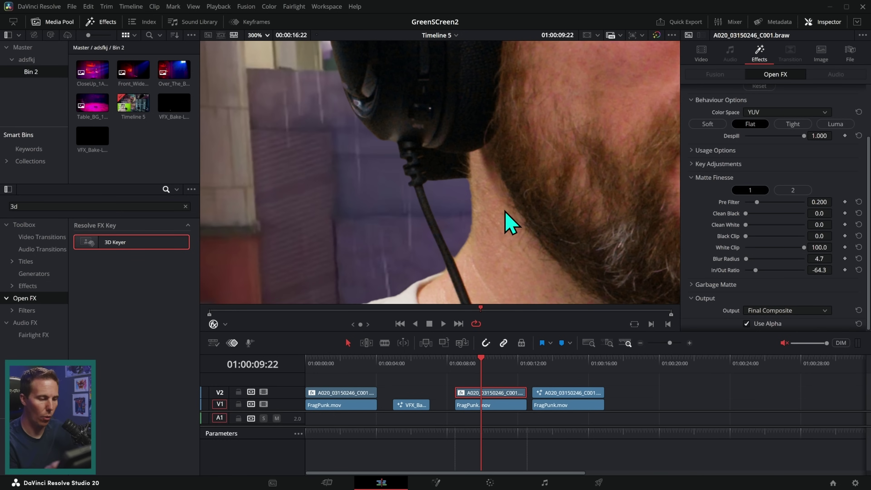
scroll(514, 226, "down", 3)
Set the viewer zoom to 200% and play a few frames to check the key close up.
left_click(267, 35)
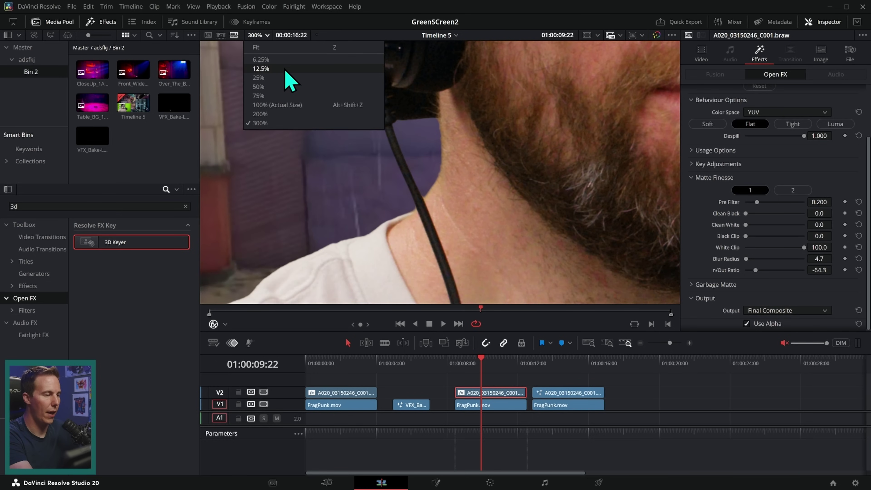
left_click(287, 115)
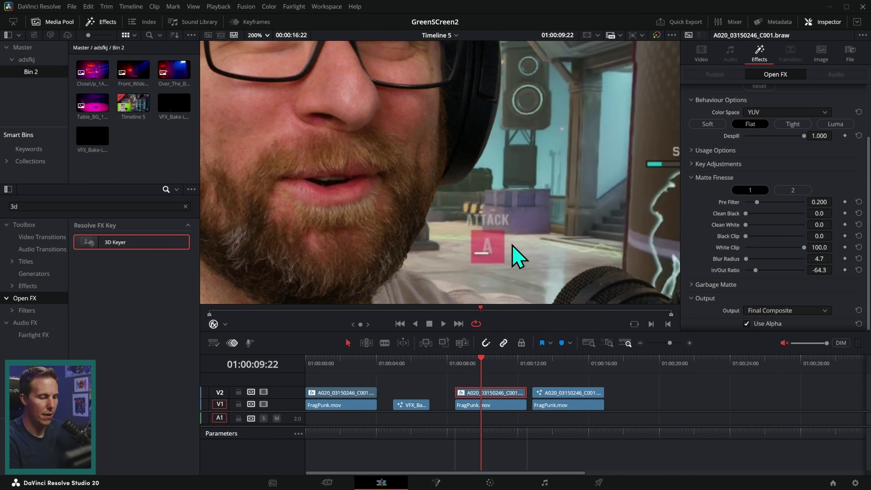
left_click_drag(482, 362, 473, 363)
key("space")
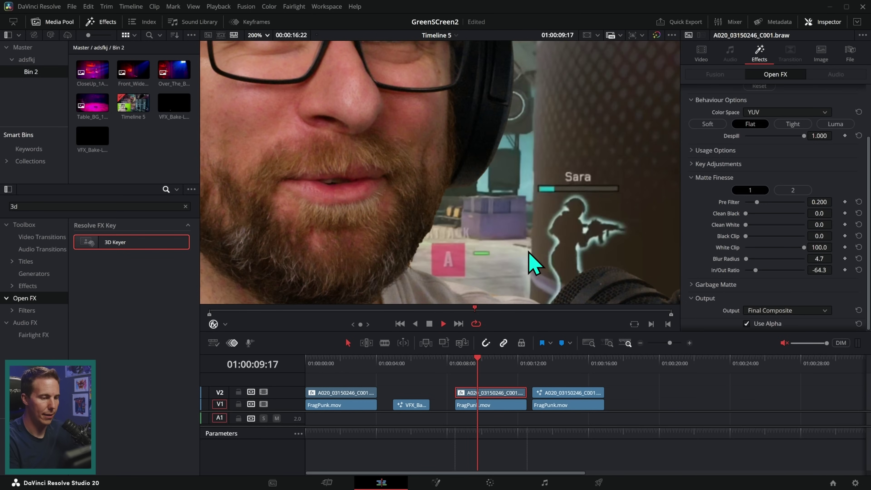
key("space")
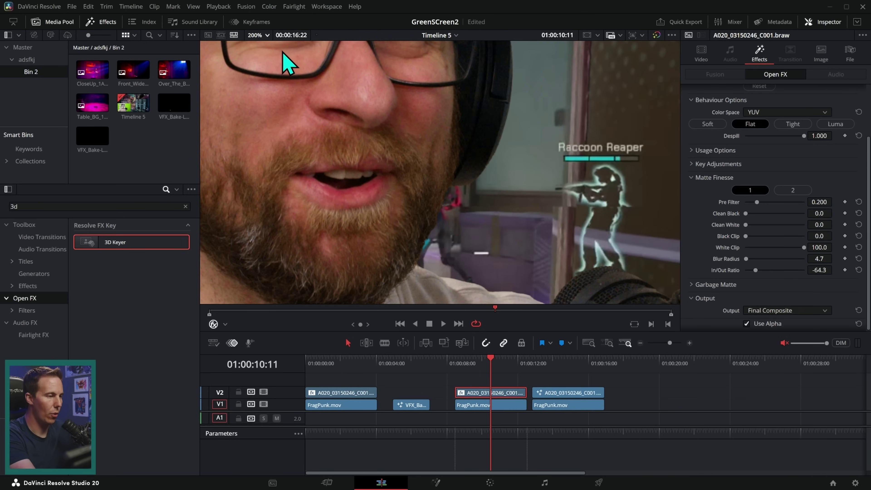
Play the clip at 100% zoom, then fit the whole frame in the viewer with Shift+Z.
left_click(264, 35)
left_click(278, 109)
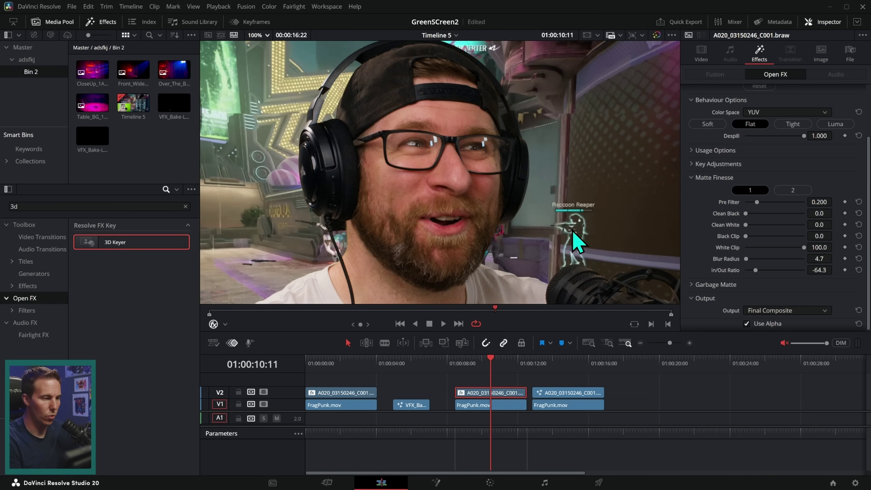
key("space")
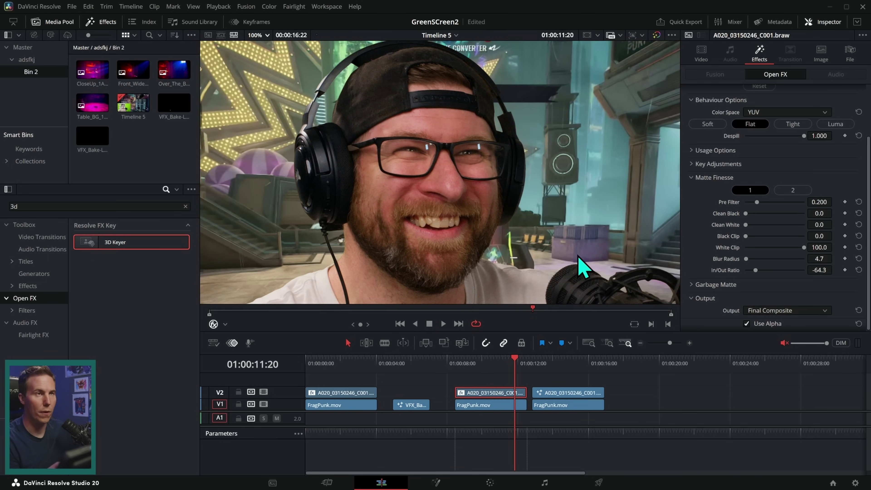
key("shift+z")
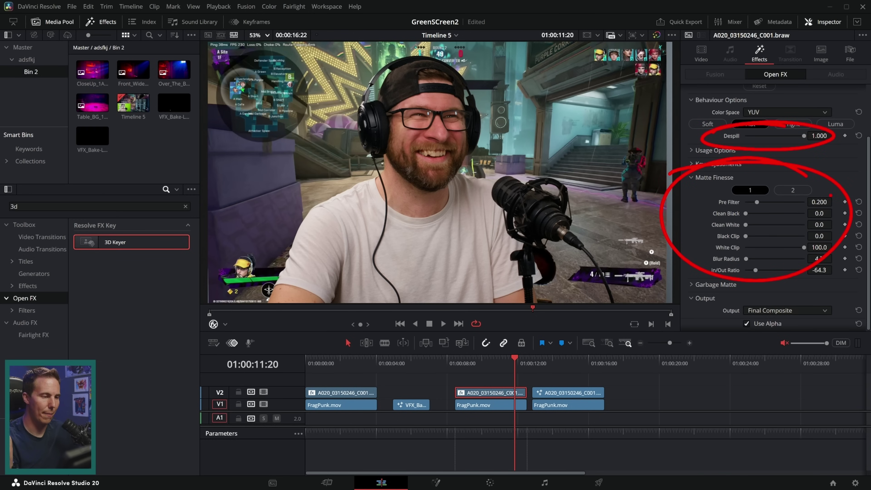
Using the Transform overlay, shrink the presenter below half size and move him bottom-left.
left_click(225, 324)
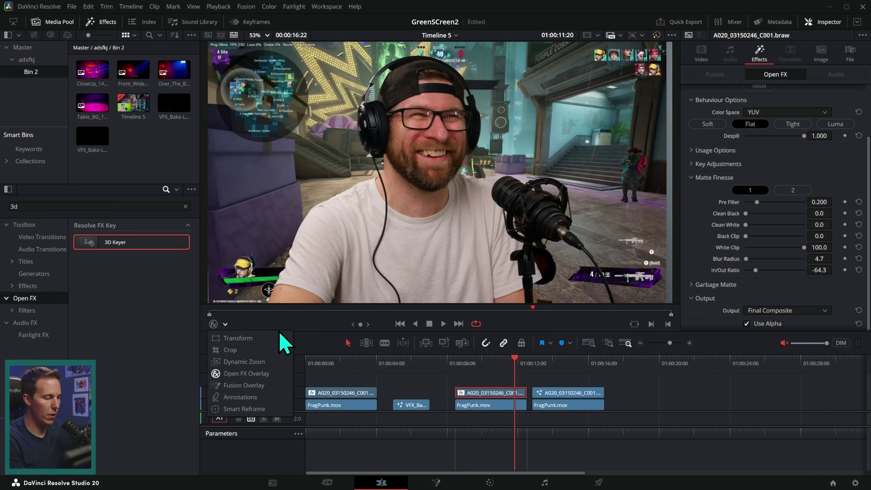
left_click(240, 338)
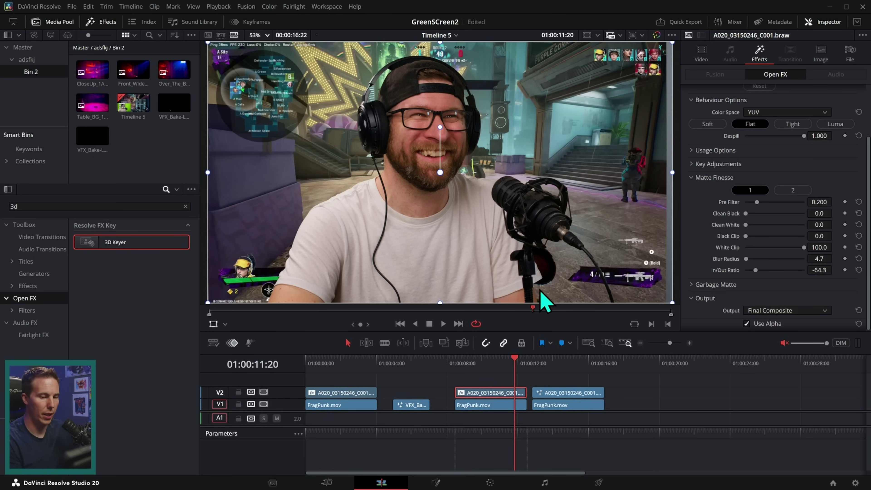
left_click_drag(576, 233, 568, 226)
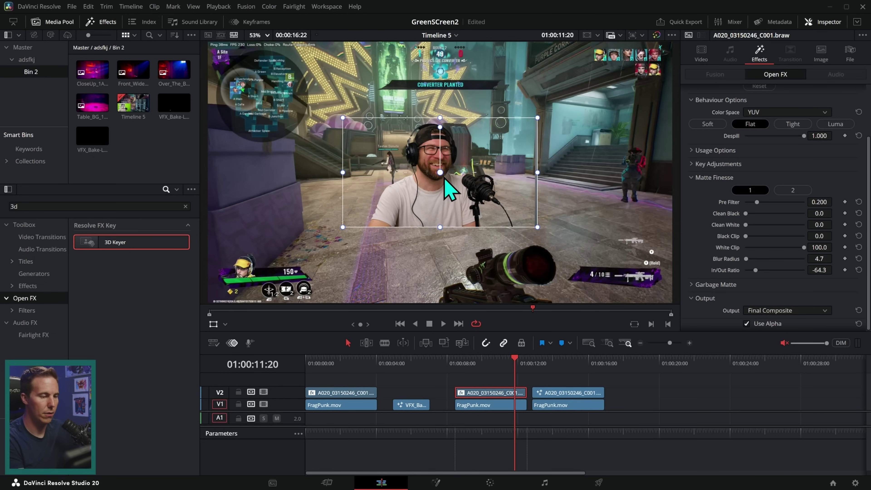
left_click_drag(459, 185, 291, 262)
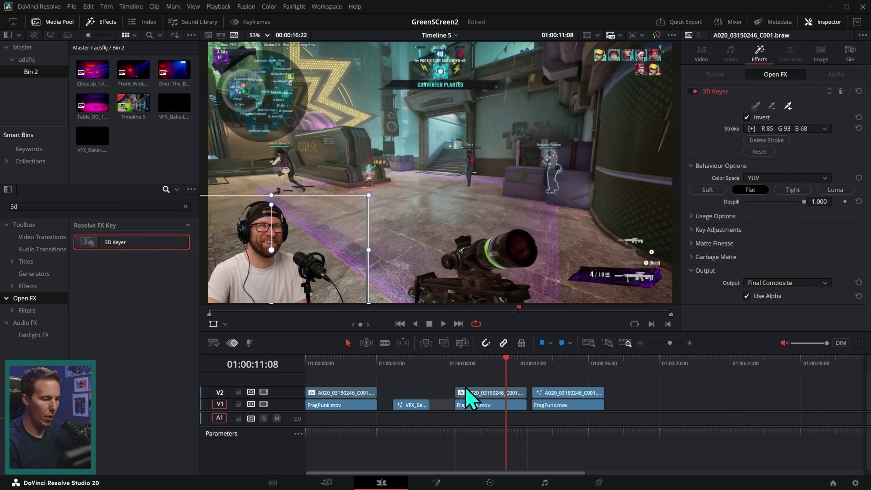
left_click_drag(375, 230, 418, 207)
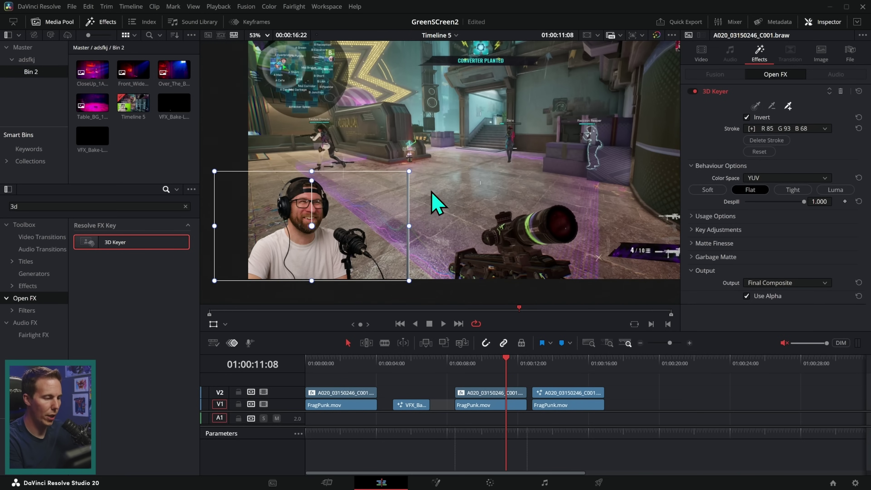
Using the Crop overlay, crop in the presenter's right, top and left edges.
left_click(225, 324)
left_click(248, 371)
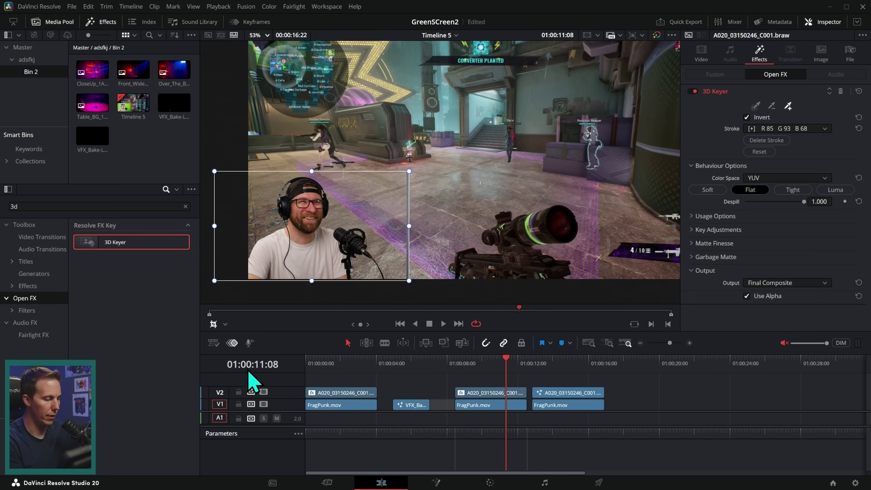
left_click_drag(409, 226, 394, 227)
left_click_drag(304, 171, 304, 174)
left_click_drag(215, 228, 241, 234)
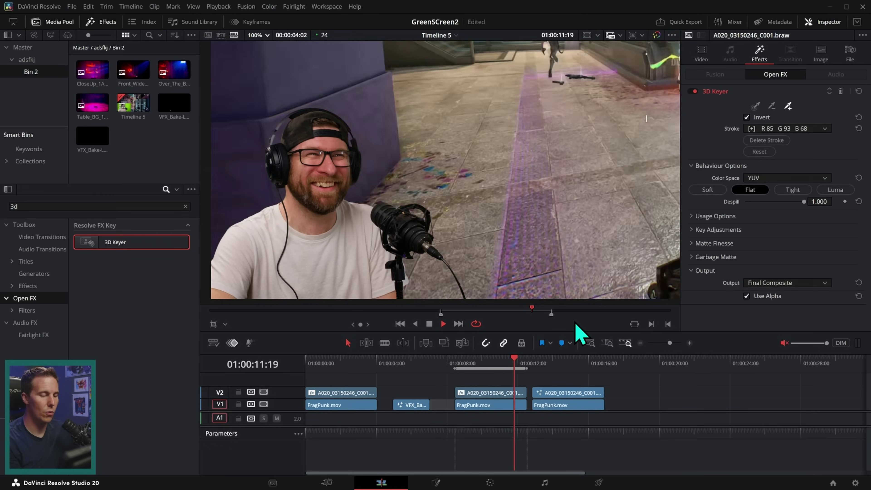
Scrub back to replay the resized presenter, then clear the in and out points with Alt+X.
left_click_drag(545, 308, 472, 308)
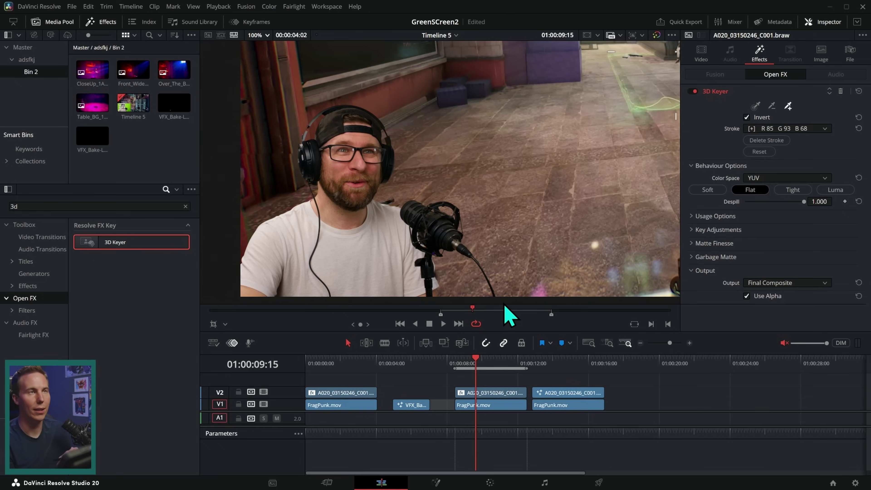
key("alt+x")
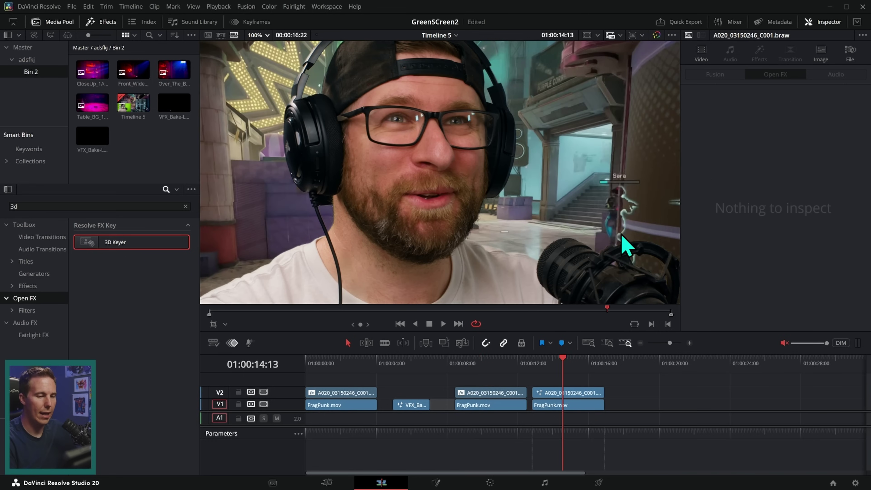
Enlarge the viewer, zoom to 300%, and pan across the headband, face and right headphone.
left_click_drag(582, 330, 583, 363)
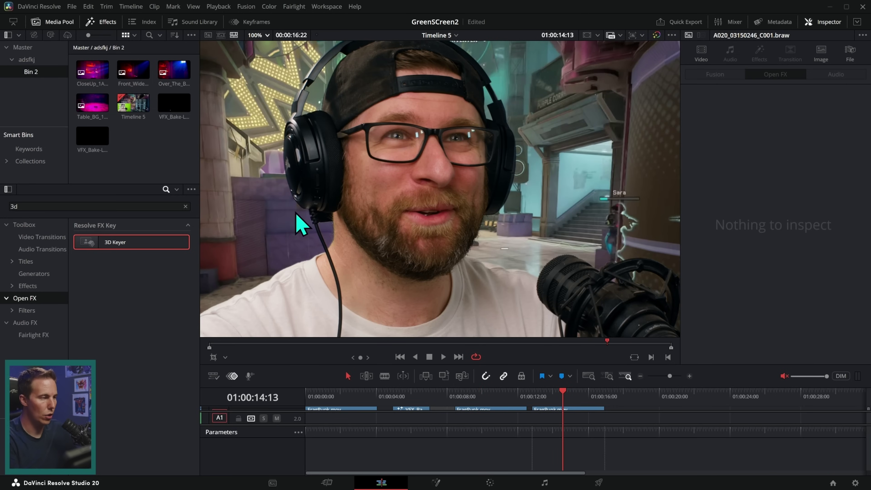
left_click(259, 35)
left_click(301, 134)
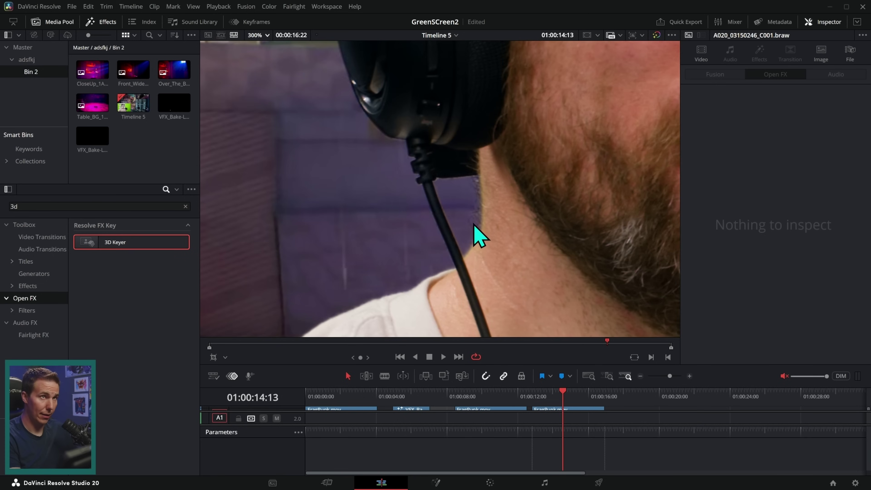
scroll(473, 233, "up", 5)
left_click_drag(446, 165, 397, 250)
left_click_drag(531, 196, 213, 94)
left_click_drag(548, 287, 552, 242)
scroll(552, 242, "down", 5)
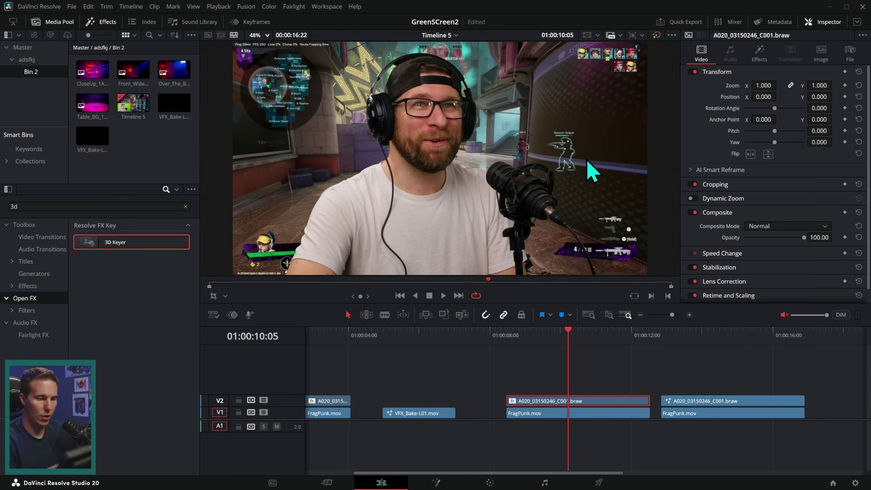
Zoom the viewer to 200% and move the playhead to 01:00:14:11 in the third keyed clip.
left_click_drag(477, 150, 519, 151)
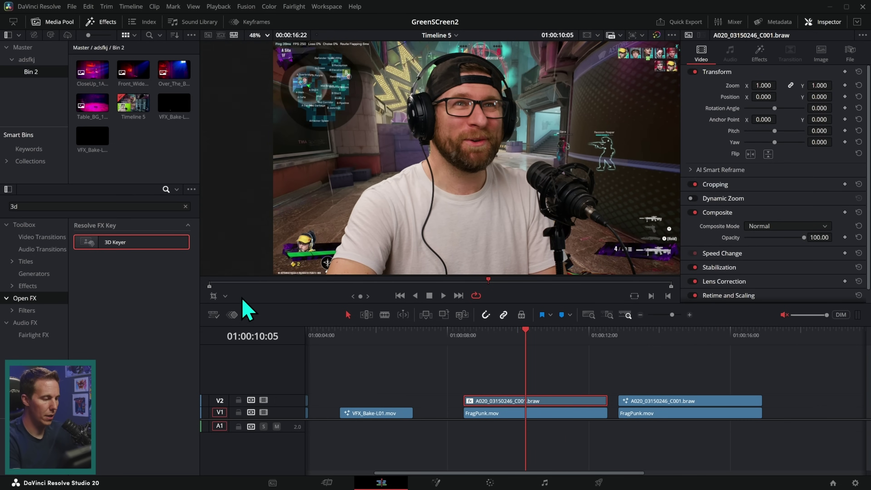
scroll(249, 164, "up", 4)
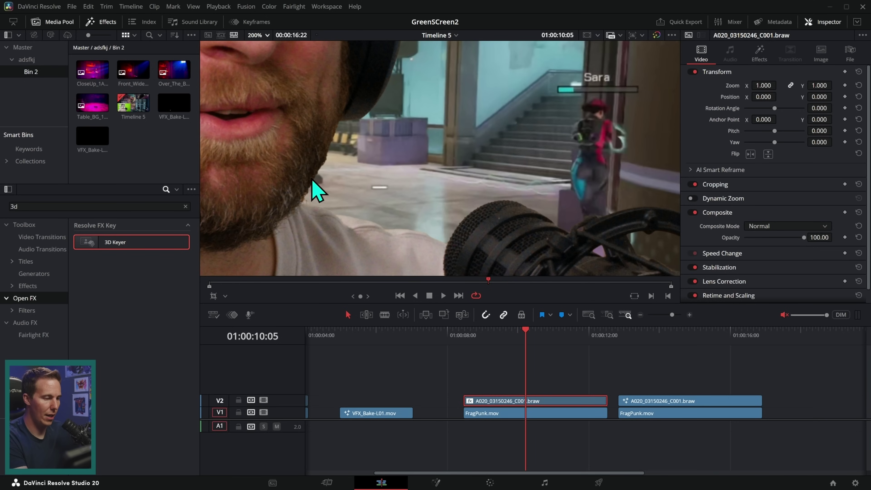
left_click(675, 338)
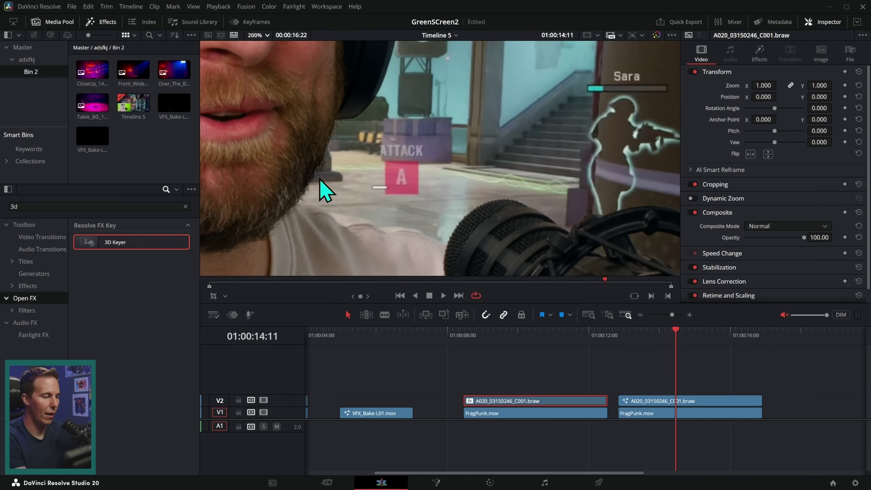
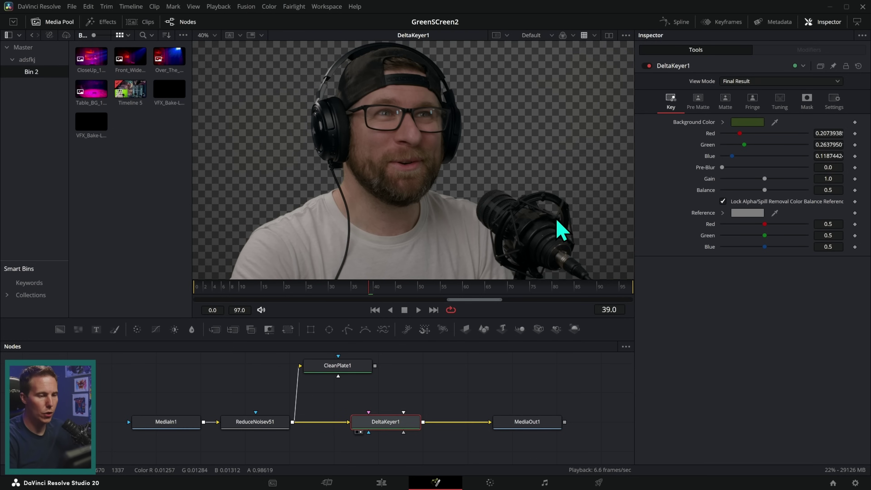
Show DeltaKeyer1's alpha matte and raise its Gain to 1.465 so the background turns black.
key("a")
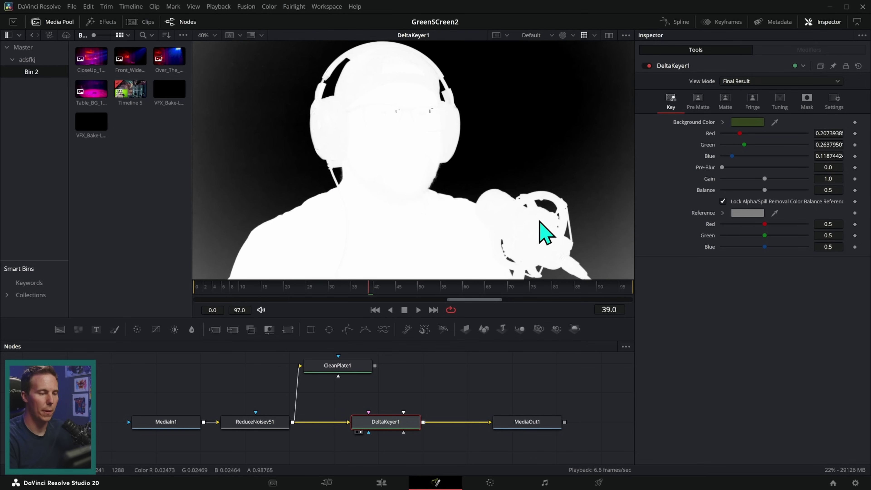
left_click_drag(538, 227, 556, 202)
scroll(554, 208, "down", 3)
scroll(558, 225, "up", 2)
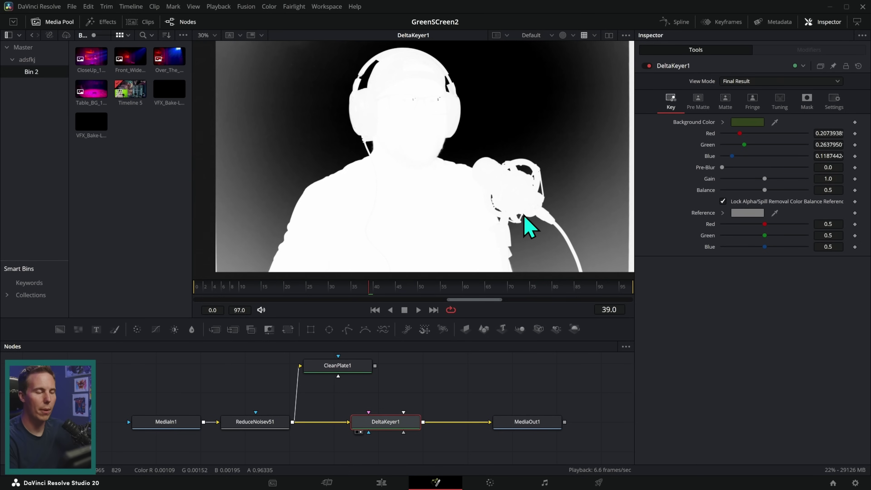
left_click_drag(414, 204, 418, 226)
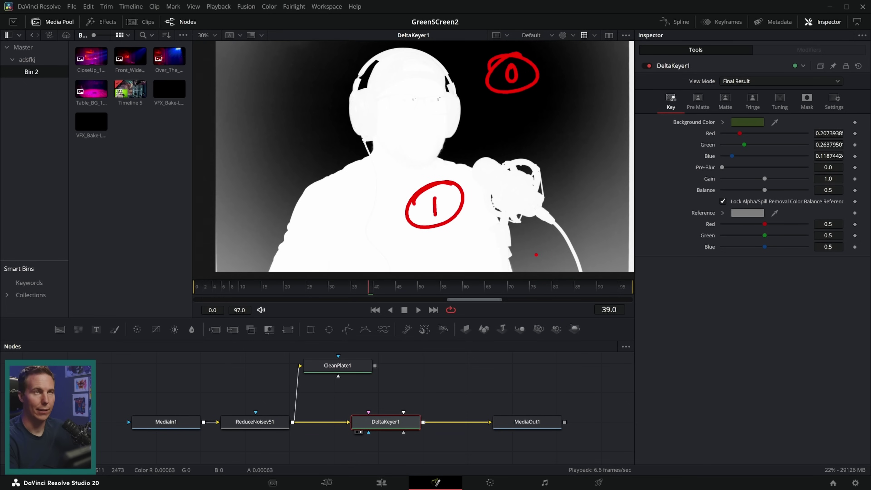
key("Escape")
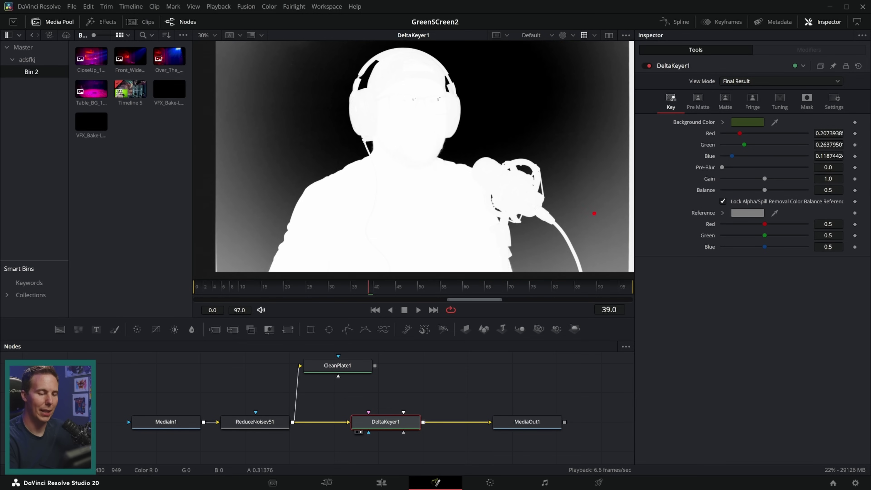
left_click_drag(765, 180, 787, 189)
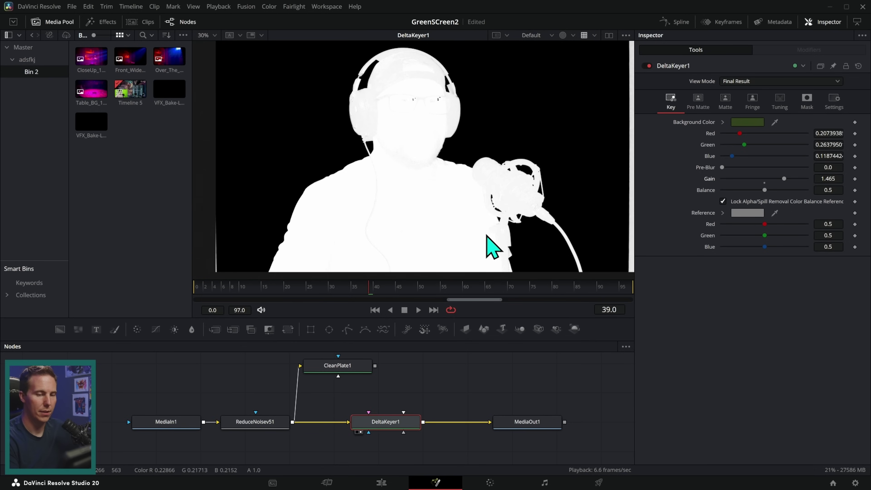
Set the keyer's Matte Threshold High to 0.88, then return the viewer to colour.
left_click(726, 103)
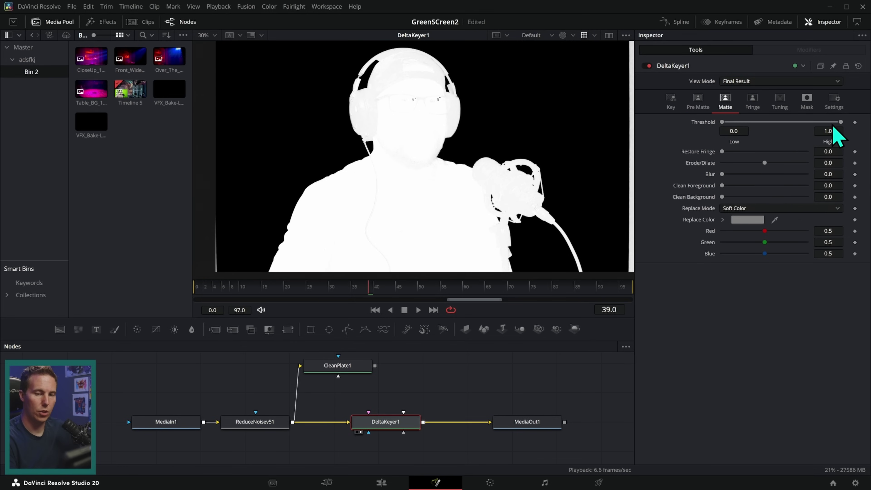
left_click_drag(840, 122, 839, 122)
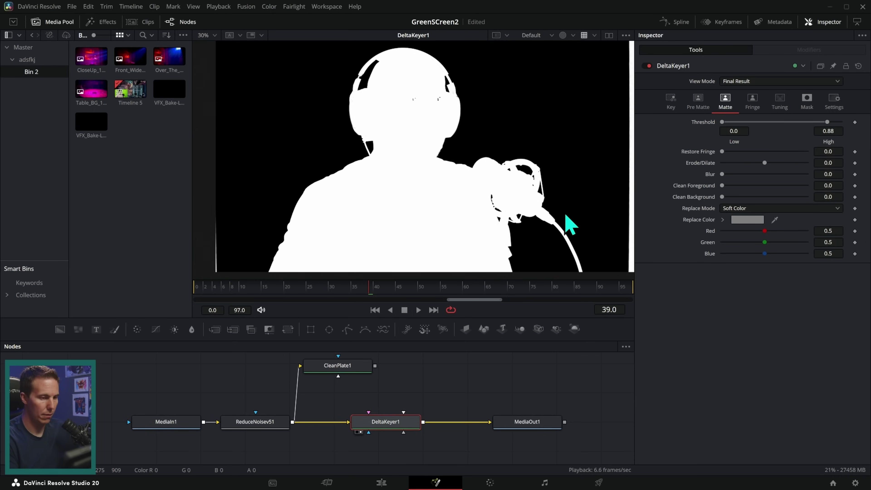
key("c")
Select MediaIn1 and view the original green-screen footage.
left_click_drag(540, 210, 530, 206)
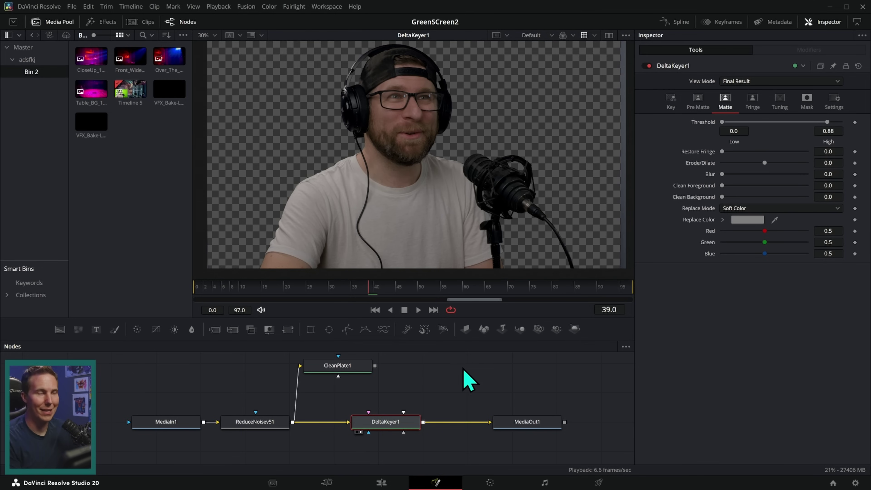
left_click_drag(435, 371, 460, 374)
left_click(433, 392)
left_click_drag(204, 424, 482, 171)
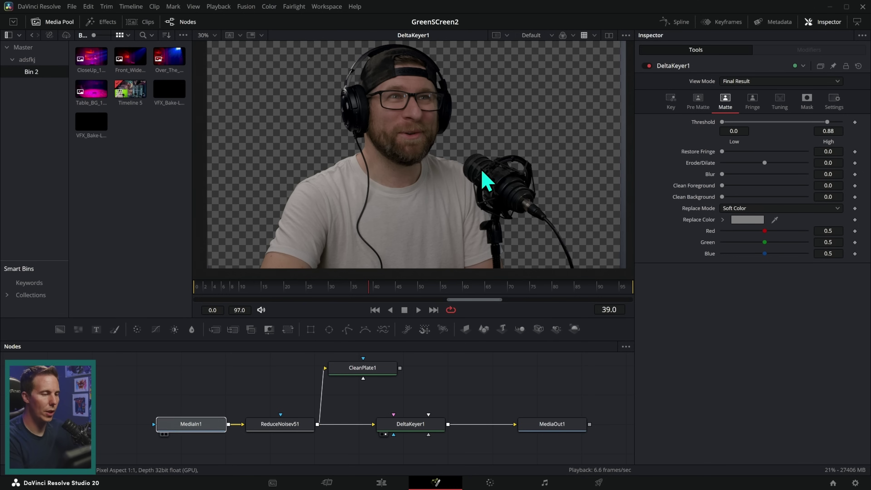
key("1")
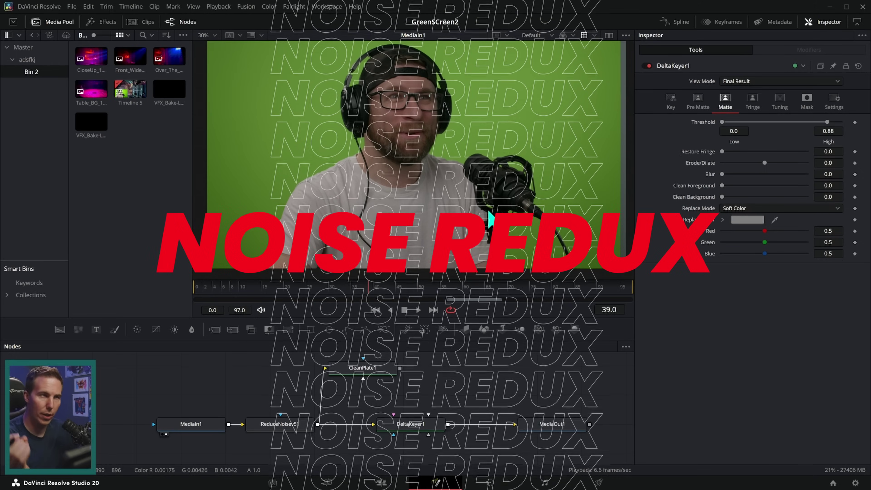
Zoom the viewer to 335% and raise viewer Gain and Gamma to expose green-screen grain.
scroll(487, 153, "up", 2)
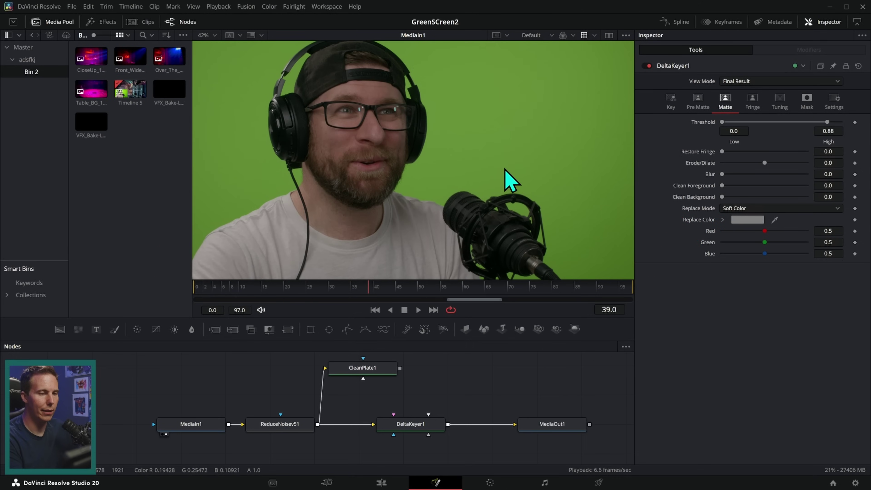
scroll(502, 178, "up", 3)
scroll(562, 159, "up", 2)
mouse_move(584, 246)
mouse_move(585, 247)
left_mouse_down()
mouse_move(594, 248)
mouse_move(596, 271)
mouse_move(579, 250)
left_mouse_up()
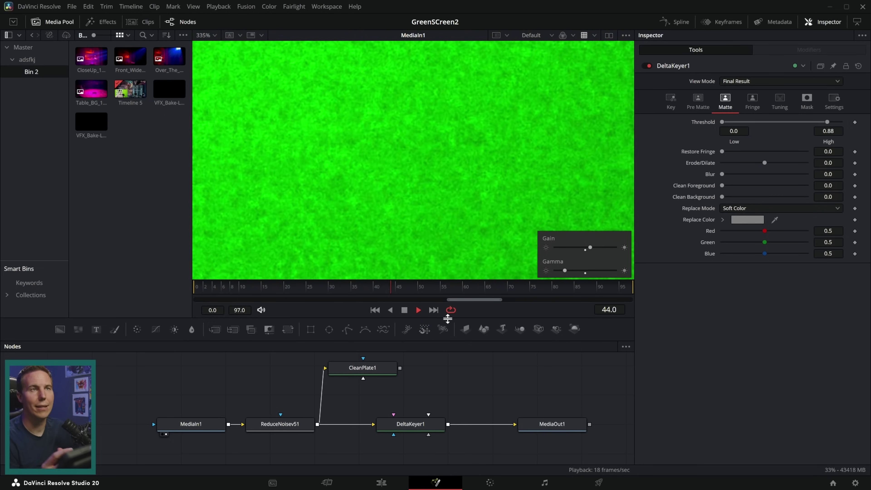
Stop playback and view the ReduceNoisev51 node's denoised output.
key("space")
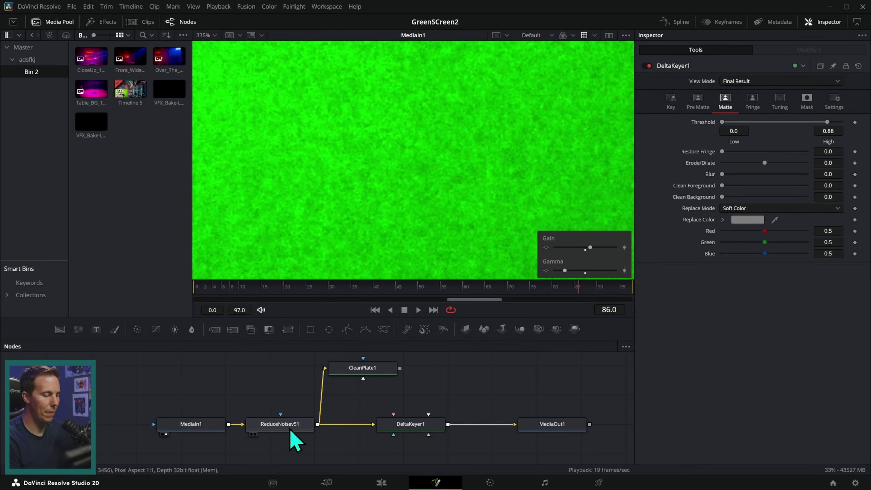
left_click(291, 428)
key("1")
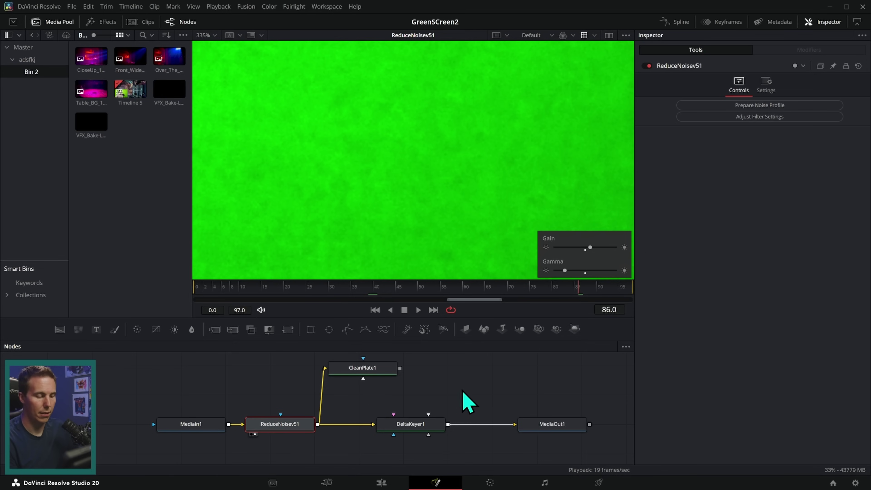
Sample a flat green-screen patch in Neat Video, build the noise profile (level 1.7) and apply it.
left_click(455, 379)
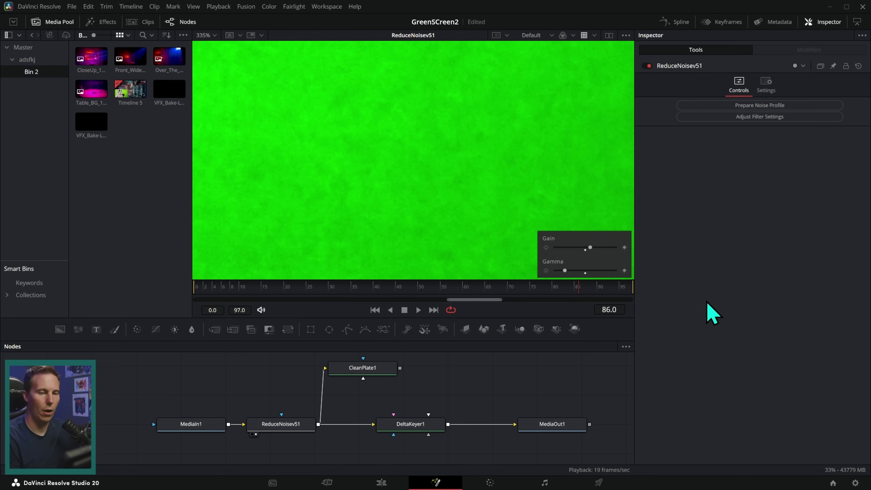
left_click(723, 105)
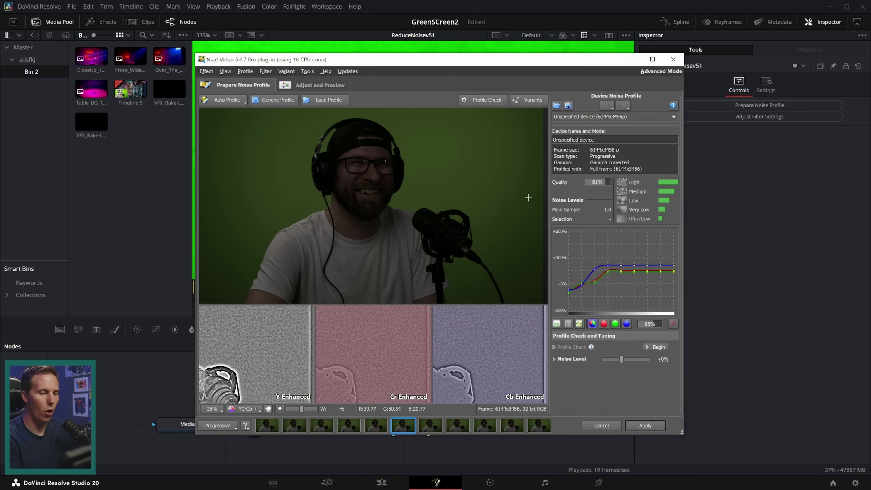
left_click_drag(435, 127, 442, 147)
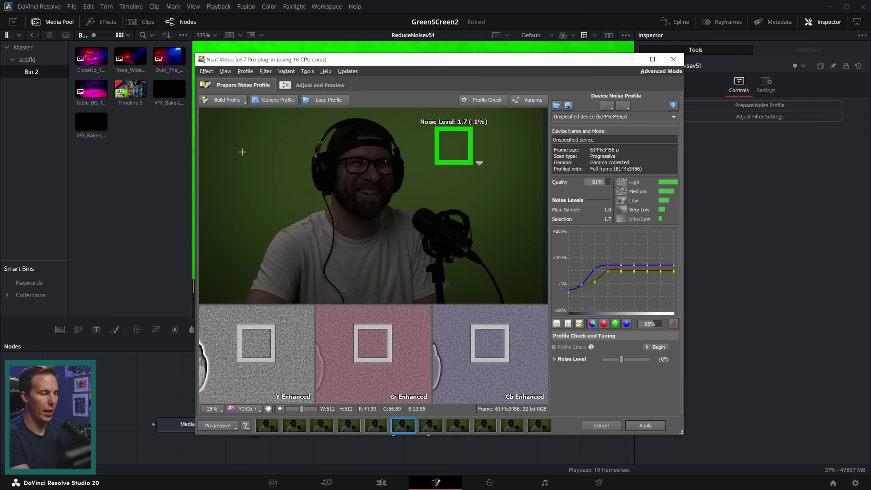
left_click(228, 100)
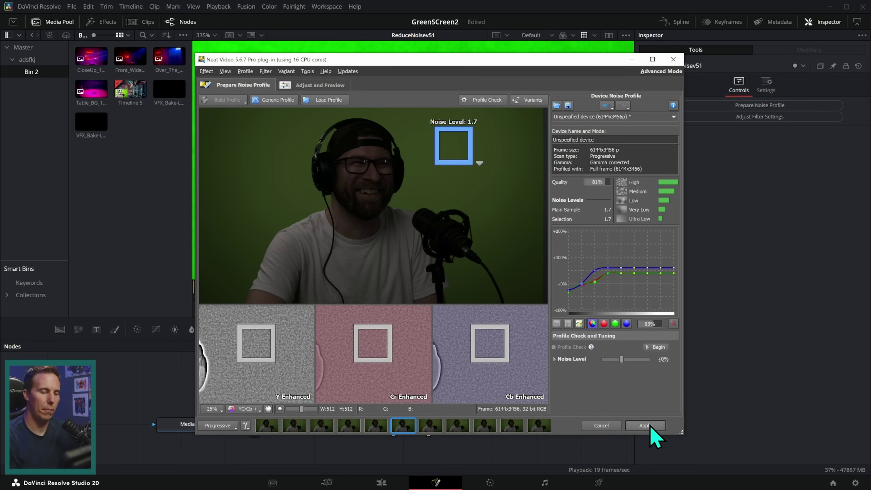
left_click(645, 426)
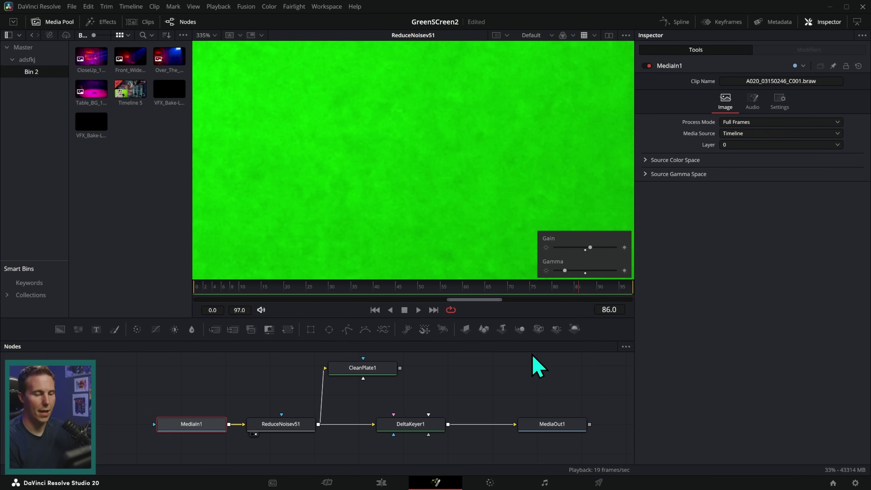
Reset the viewer's Gain and Gamma brightness boosts.
left_click(532, 356)
left_click(585, 251)
left_click(585, 274)
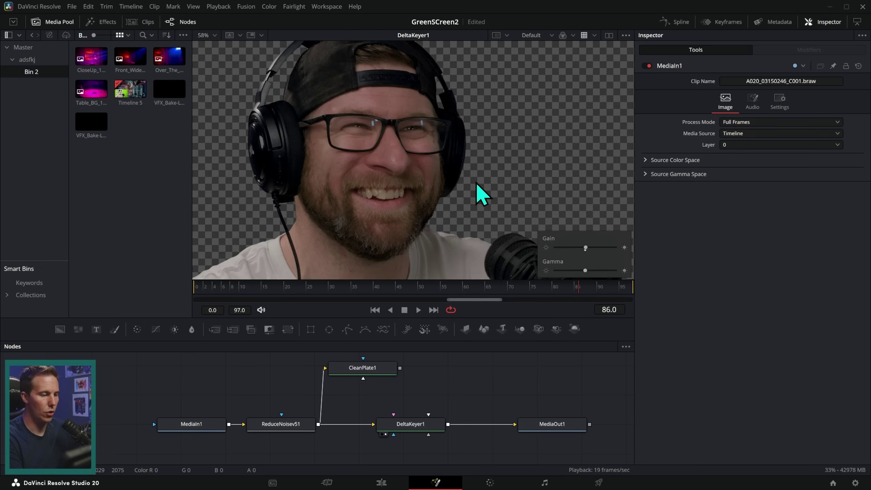
Zoom in on the face and reset all DeltaKeyer1 settings to defaults (gain 1.0).
scroll(477, 186, "up", 3)
left_click_drag(491, 203, 491, 176)
left_click_drag(488, 259, 499, 237)
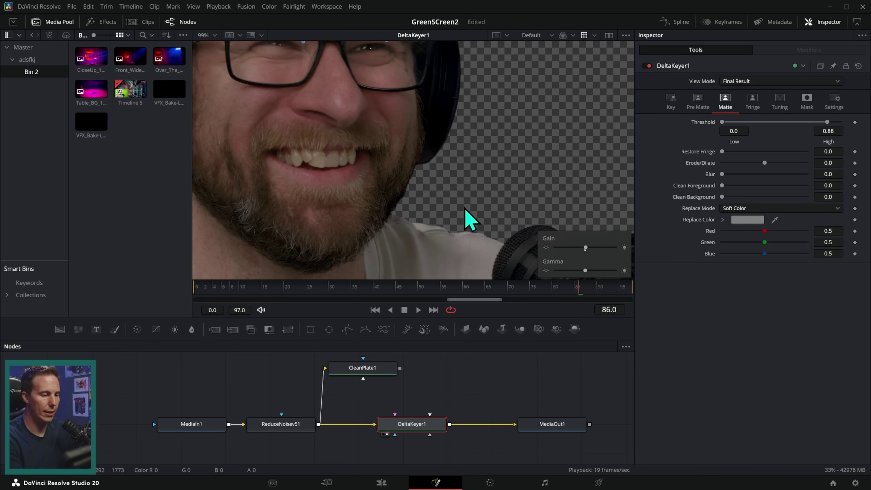
scroll(510, 223, "down", 2)
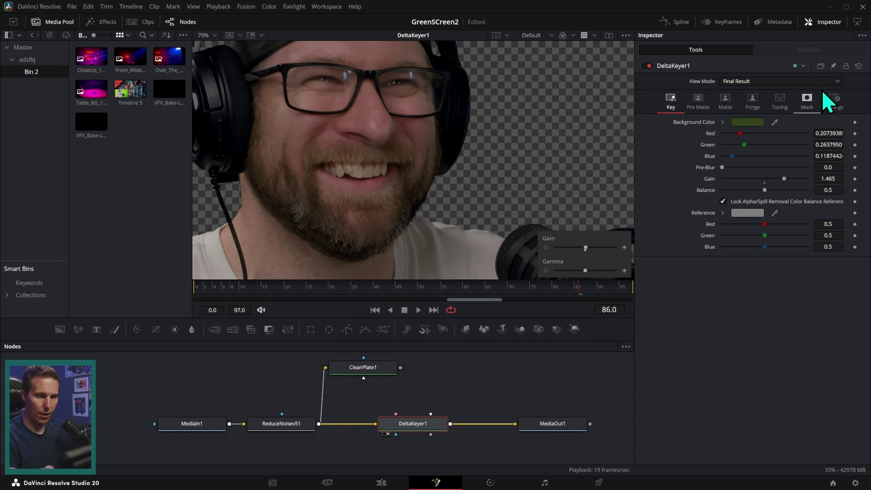
left_click(858, 66)
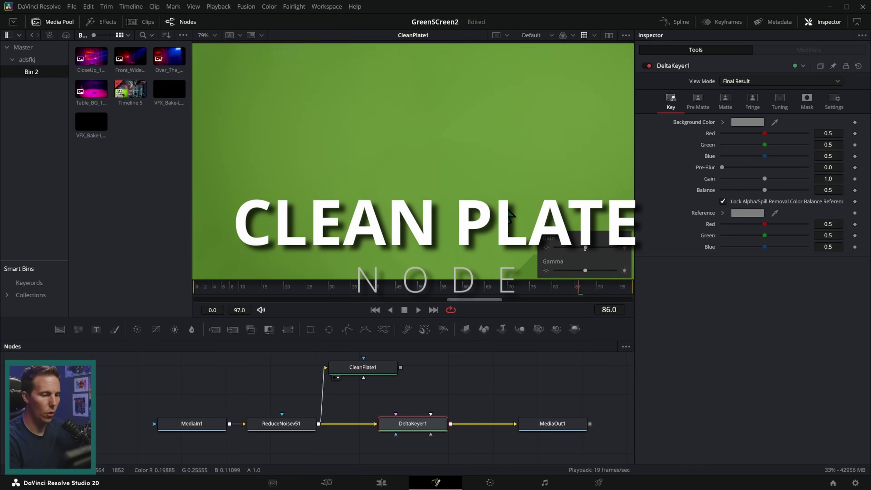
scroll(507, 210, "down", 5)
Position CleanPlate1, sample the green-screen colour, and raise Threshold Low and Erode to about 0.0012.
left_click_drag(488, 183, 430, 160)
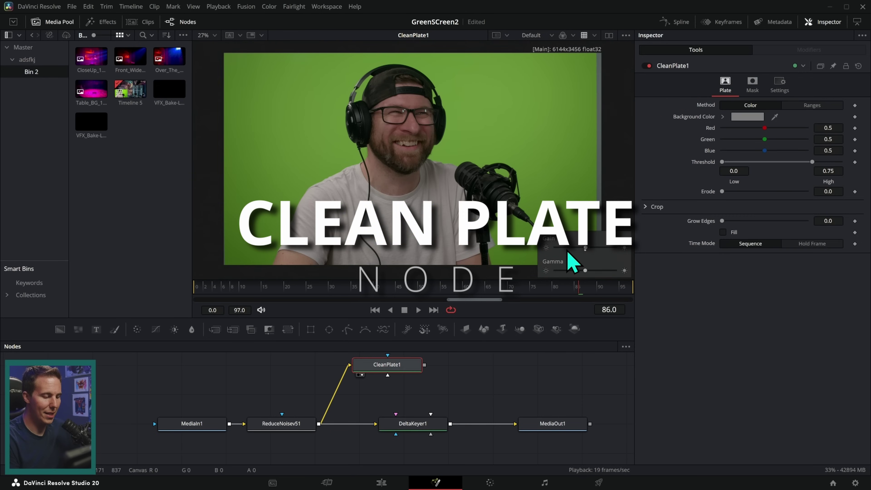
left_click_drag(403, 364, 417, 367)
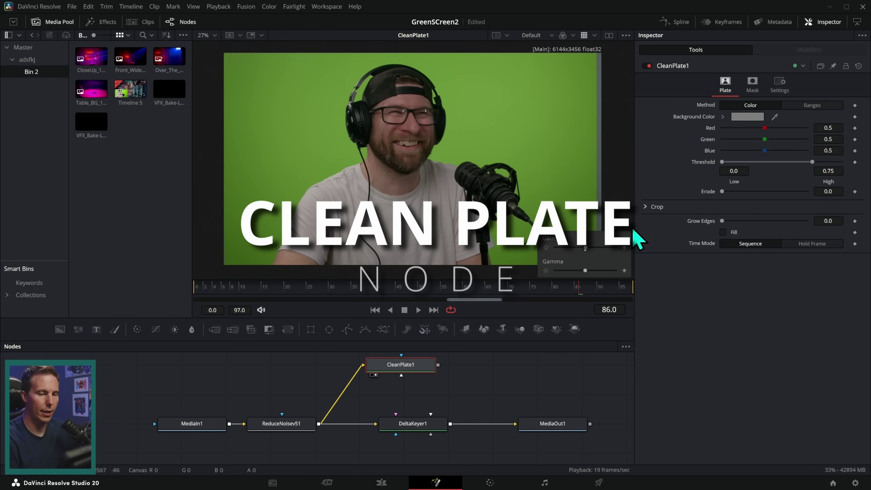
left_click_drag(775, 117, 512, 137)
left_click_drag(513, 137, 493, 194)
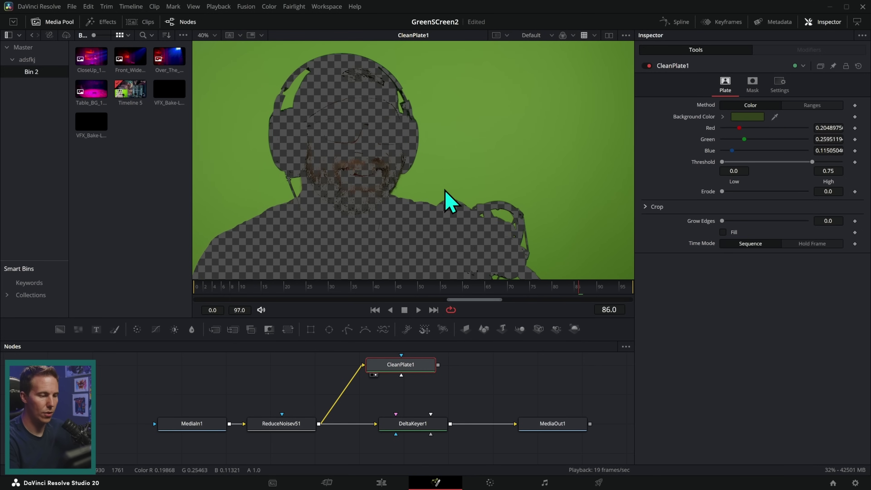
scroll(456, 216, "up", 3)
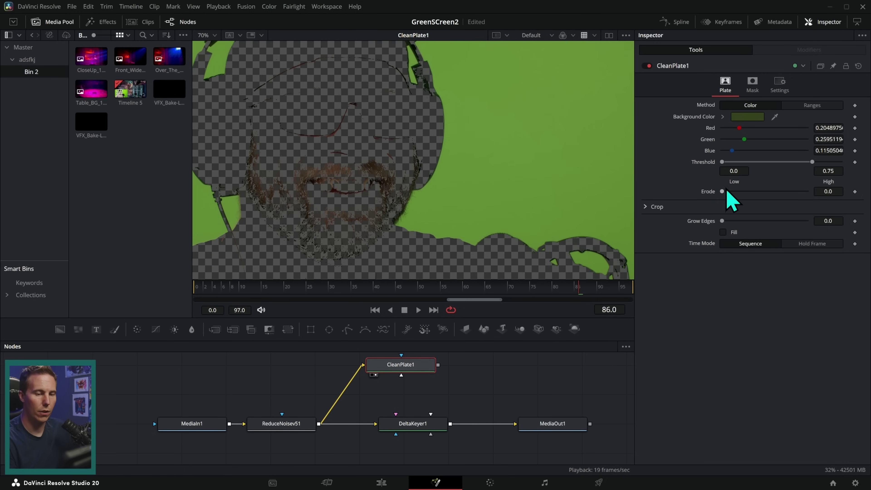
left_click_drag(723, 165, 738, 164)
left_click_drag(723, 192, 729, 193)
Set Threshold Low to 0.096 and Grow Edges to 0.2, then wire CleanPlate1 into DeltaKeyer1's clean-plate input.
scroll(638, 228, "down", 4)
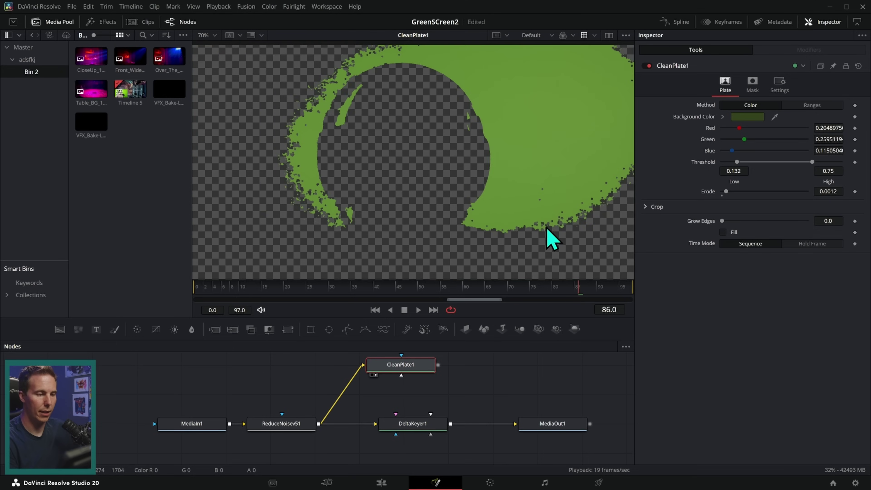
left_click_drag(737, 170, 733, 168)
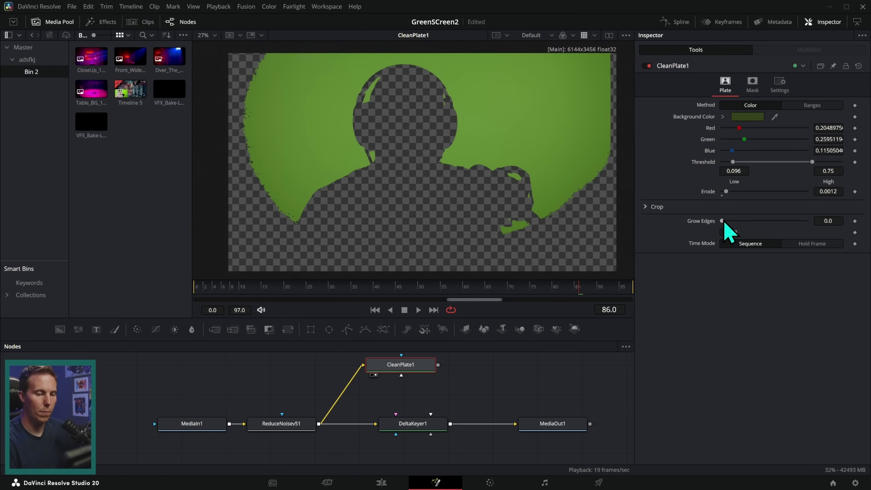
left_click_drag(725, 224, 818, 230)
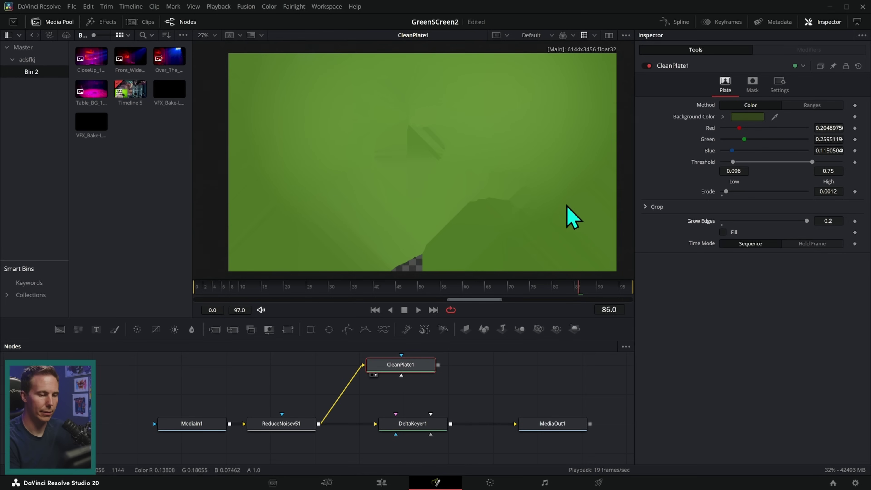
left_click_drag(438, 365, 398, 416)
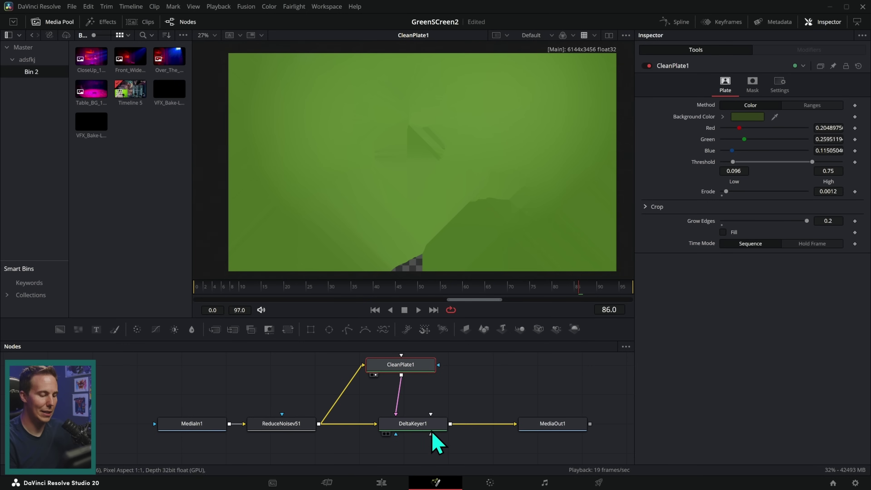
View DeltaKeyer1's result with the clean plate, check its alpha, and open its Matte tab near the beard.
key("2")
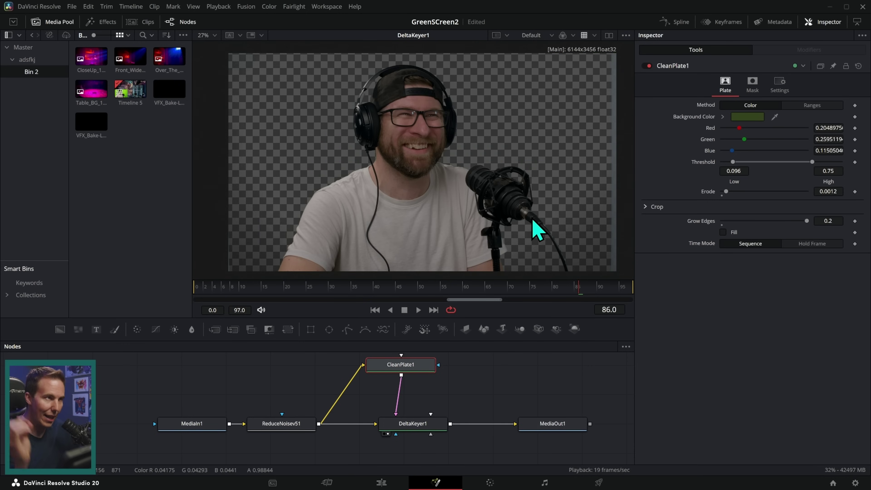
left_click(419, 424)
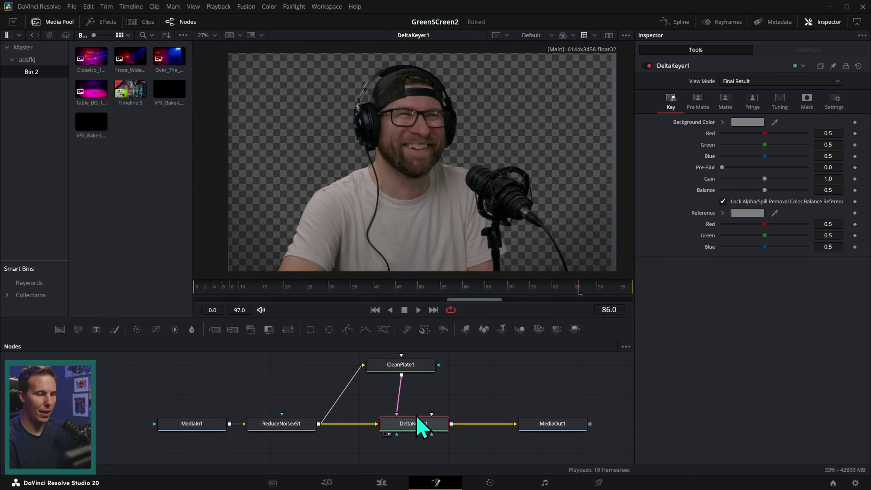
key("c")
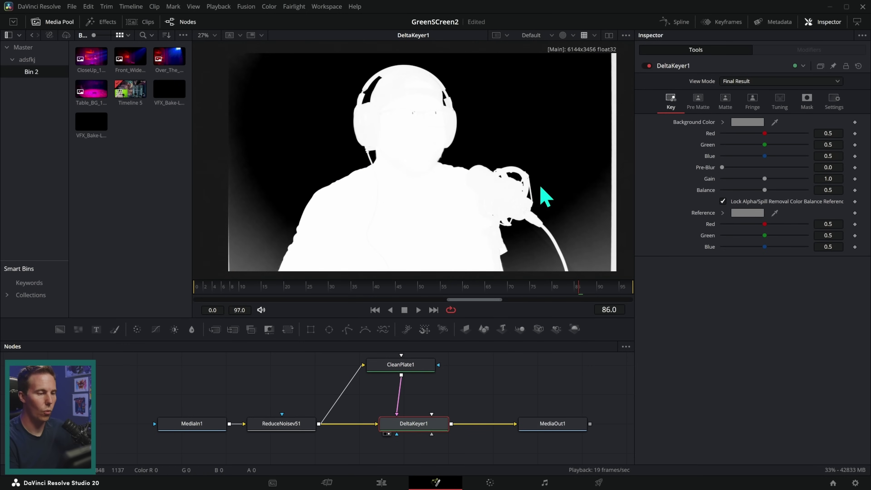
left_click(725, 101)
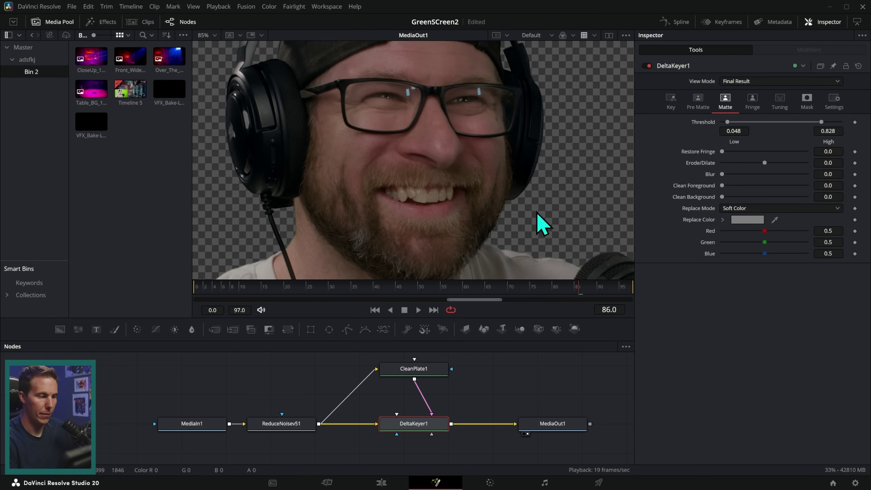
scroll(536, 230, "up", 6)
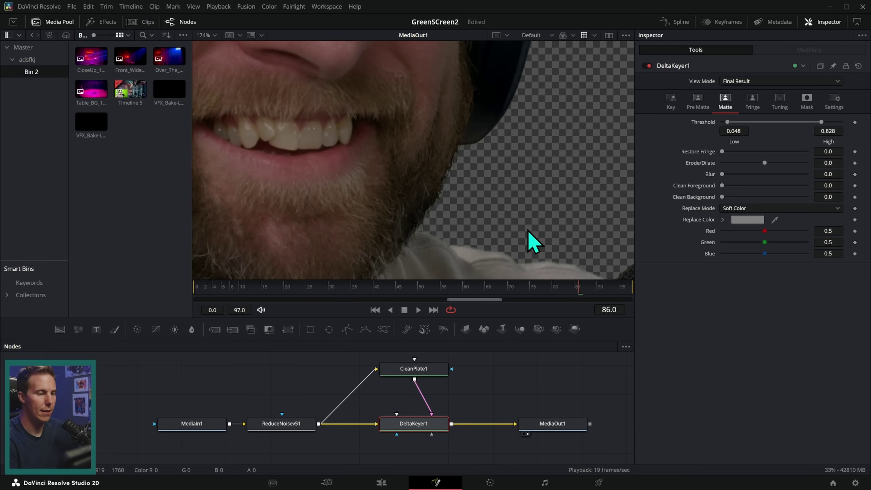
scroll(486, 218, "down", 7)
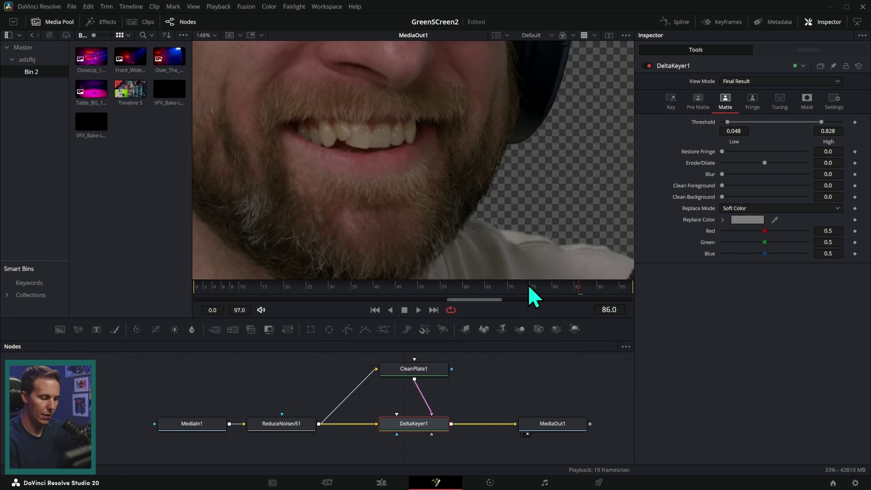
Park the Edit-page playhead on VFX_Bake-L01.mov and open that clip's composite in Fusion.
left_click(381, 482)
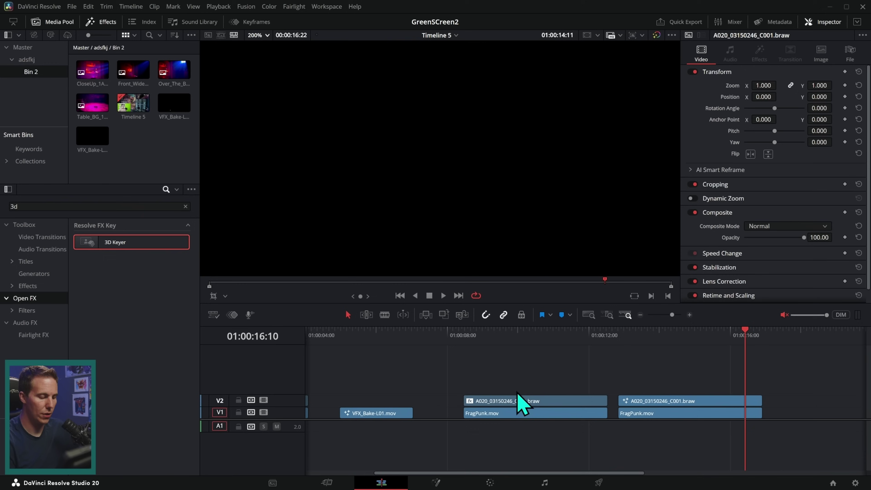
left_click_drag(683, 369, 531, 364)
left_click(527, 334)
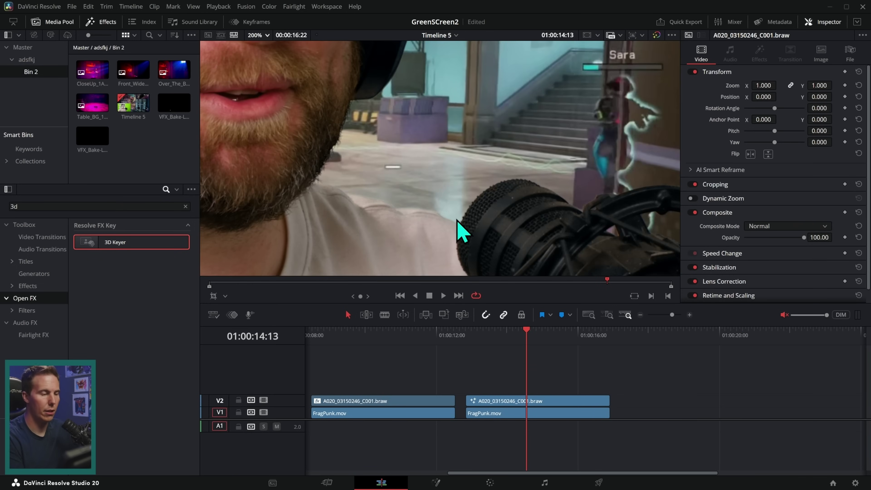
key("shift+z")
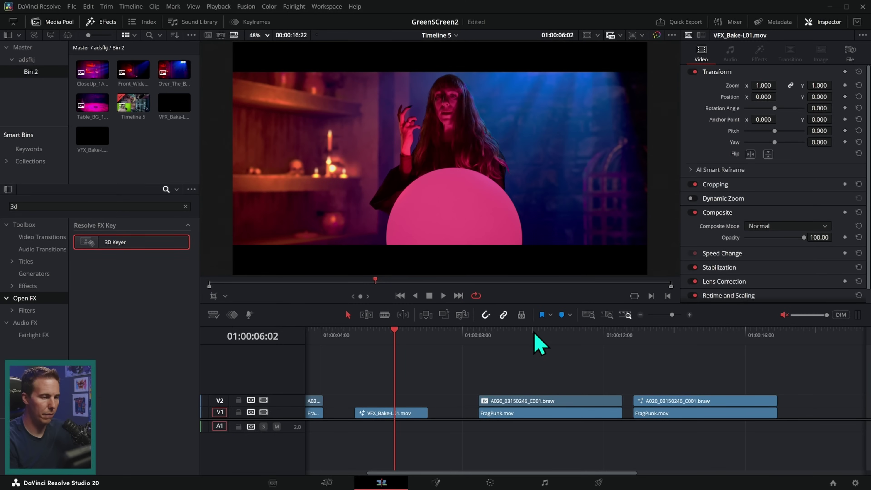
key("shift+5")
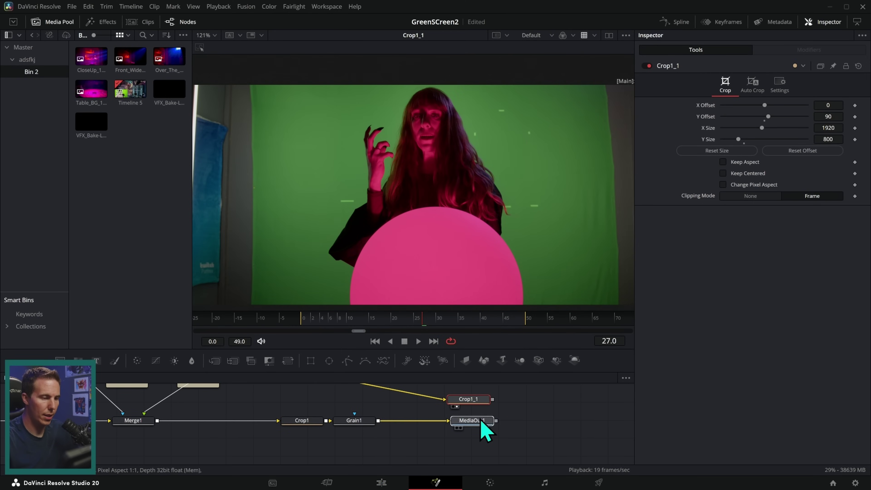
View MediaOut1's candlelit composite and enlarge the node editor to fit the whole comp.
left_click_drag(478, 418, 482, 275)
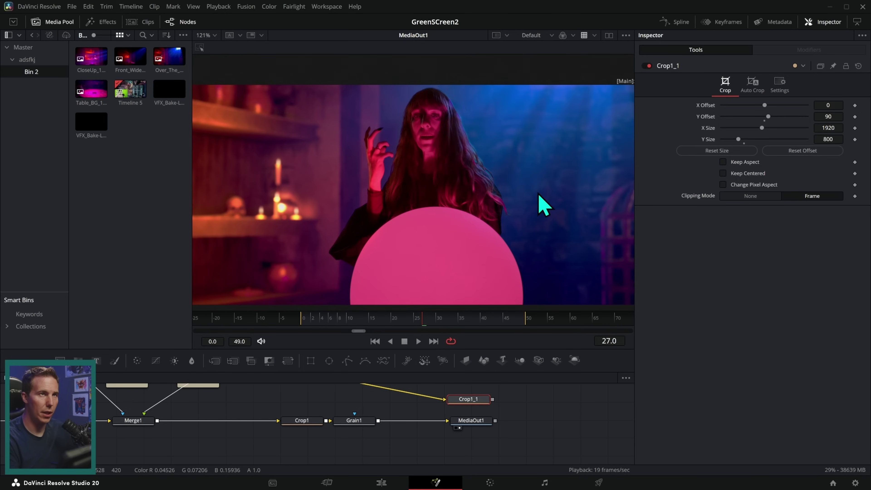
left_click_drag(519, 309, 554, 308)
left_click_drag(554, 347, 554, 162)
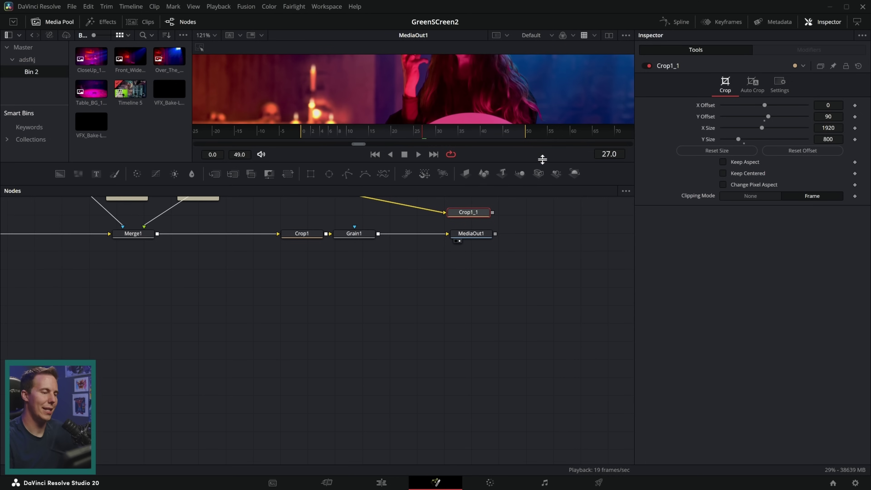
key("ctrl+f")
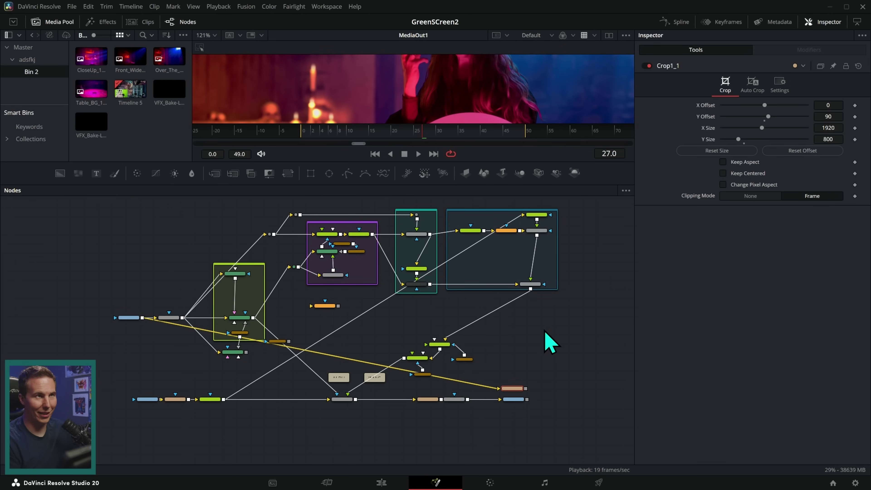
Select Merge3 and zoom the node graph in on the green DeltaKeyer1 and Rectangle1 group.
left_click(421, 284)
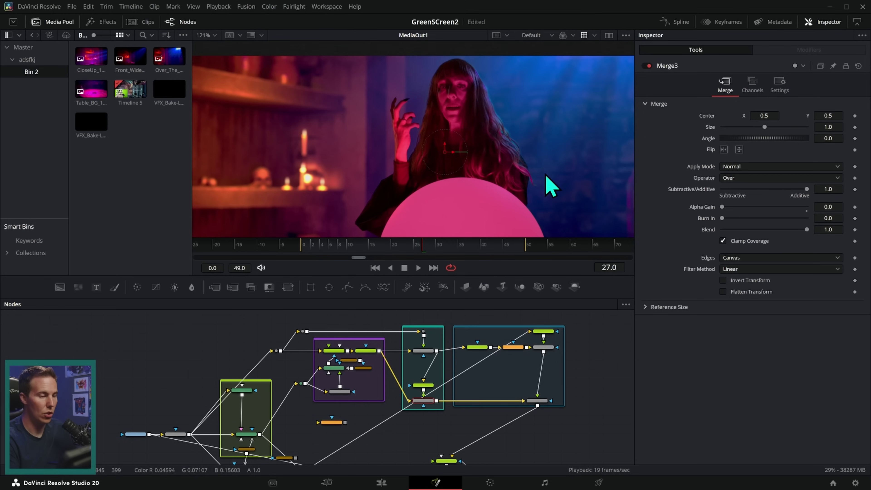
scroll(548, 190, "up", 2)
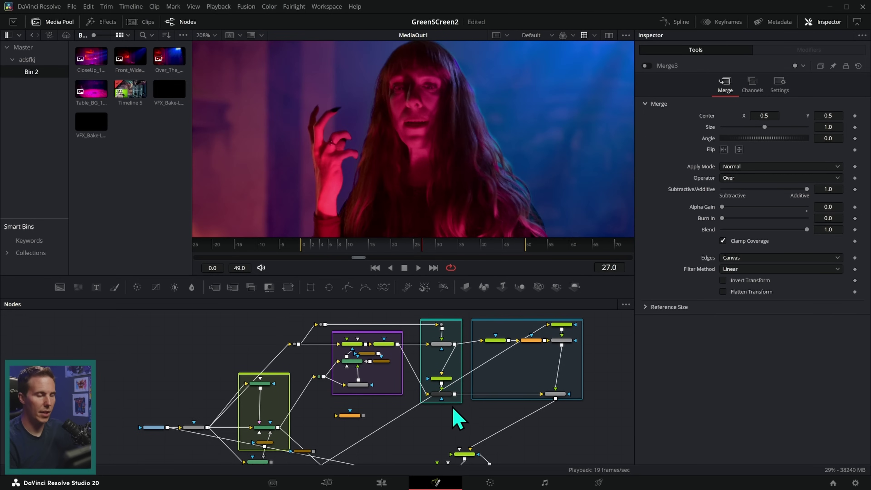
scroll(468, 394, "up", 5)
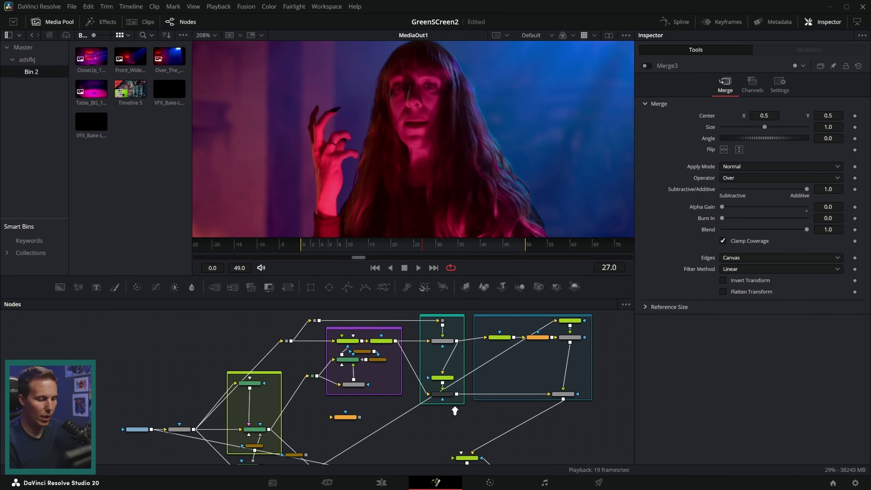
scroll(528, 408, "down", 3)
left_click_drag(492, 422, 503, 375)
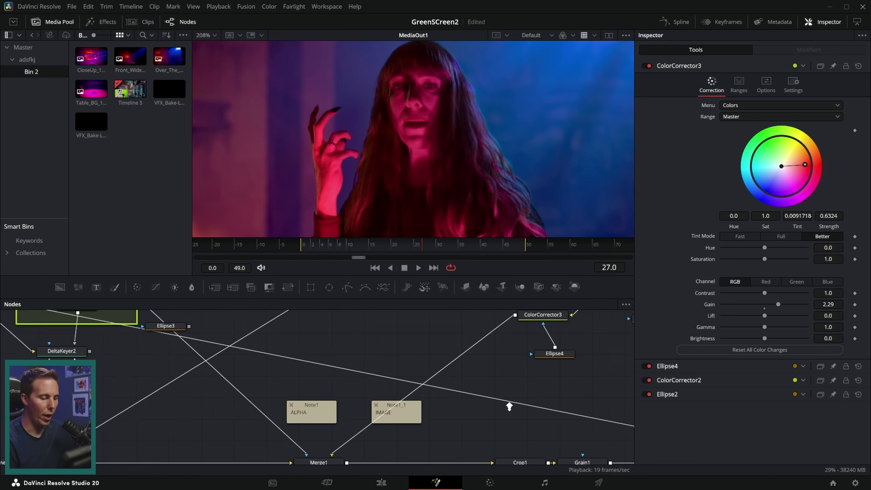
scroll(465, 404, "up", 1)
left_click_drag(466, 400, 523, 350)
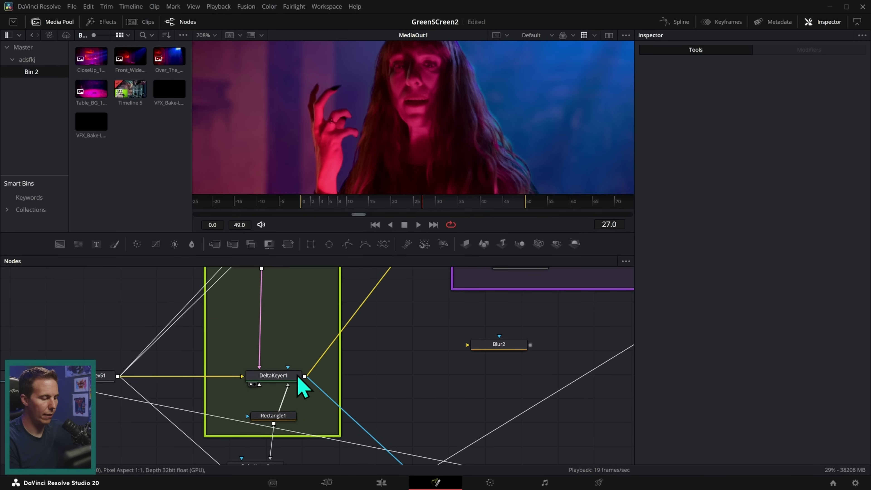
View DeltaKeyer1's keyed result in a taller viewer and pan to the keying nodes.
left_click(301, 378)
key("1")
left_click_drag(462, 253, 462, 380)
scroll(490, 206, "down", 3)
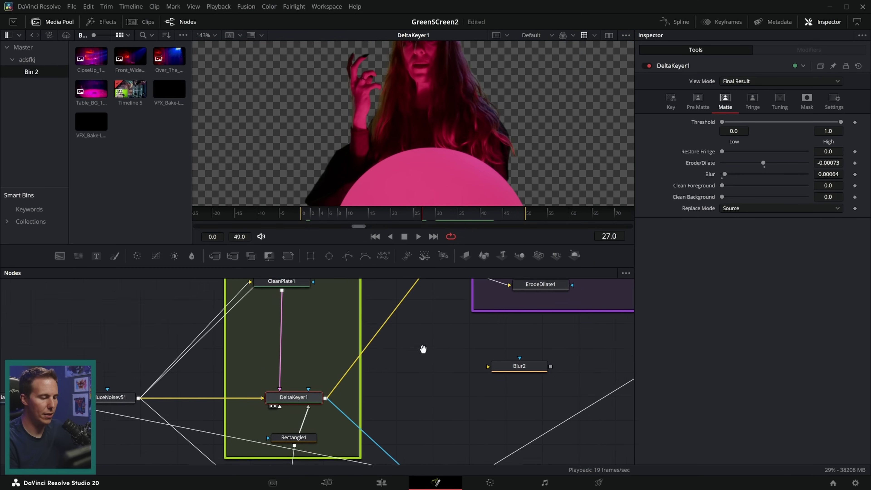
left_click_drag(422, 350, 474, 346)
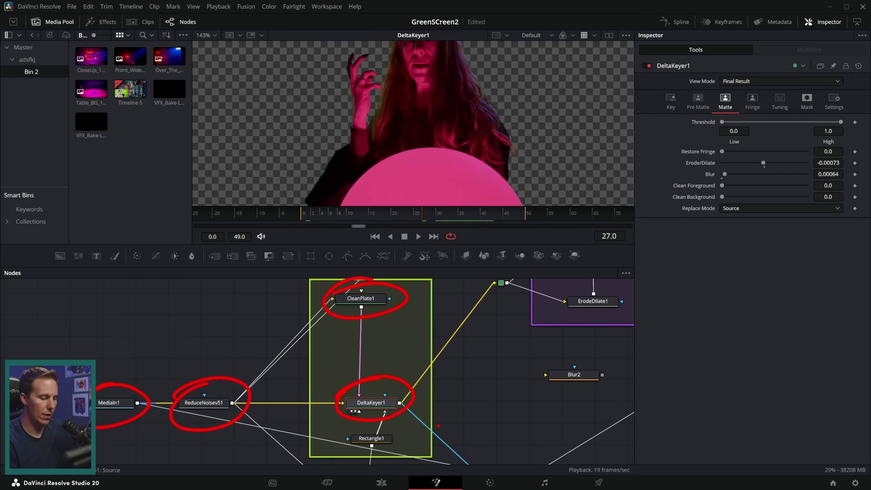
Inspect the Rectangle1 mask, toggling it off and back on to compare the matte.
left_click(371, 404)
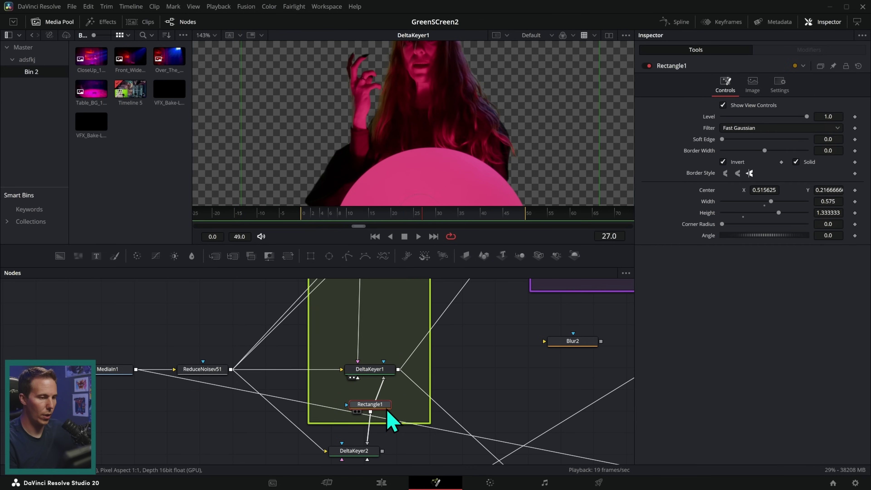
left_click_drag(496, 244, 495, 348)
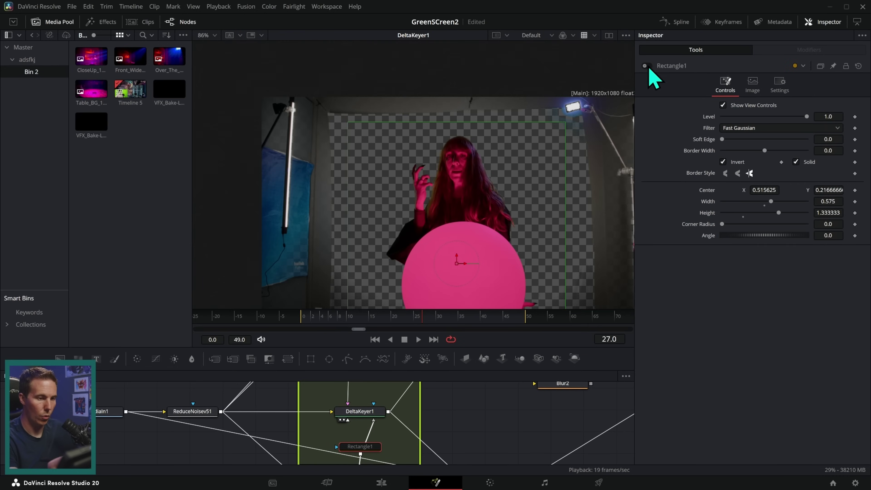
left_click(646, 66)
left_click(645, 66)
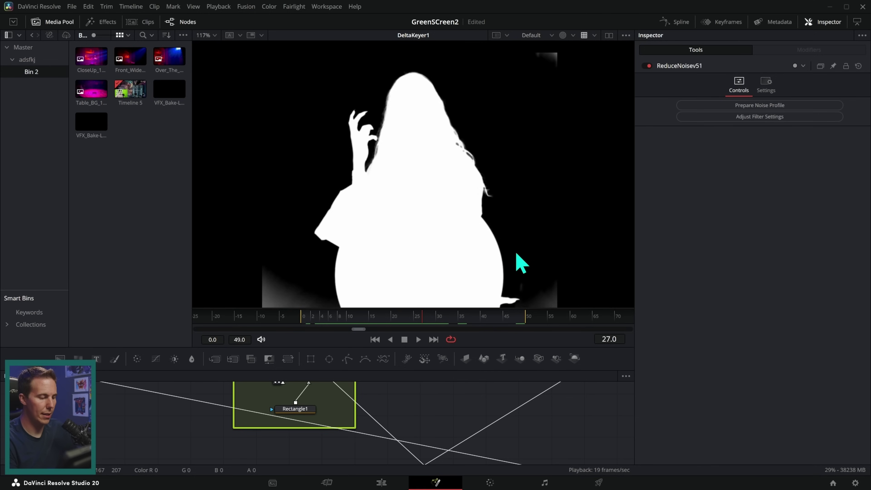
left_click_drag(516, 254, 520, 240)
Load Merge1's settings in the Inspector and its output in the viewer.
left_click_drag(579, 461, 460, 324)
left_click(436, 427)
left_click_drag(446, 420, 544, 180)
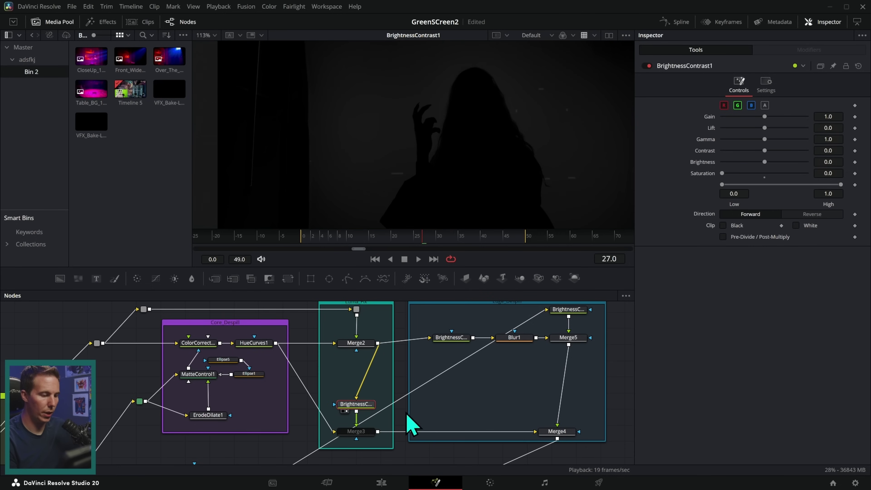
Review the Merge3, Merge5 and ColorCorrector2 outputs in an enlarged viewer.
left_click(363, 432)
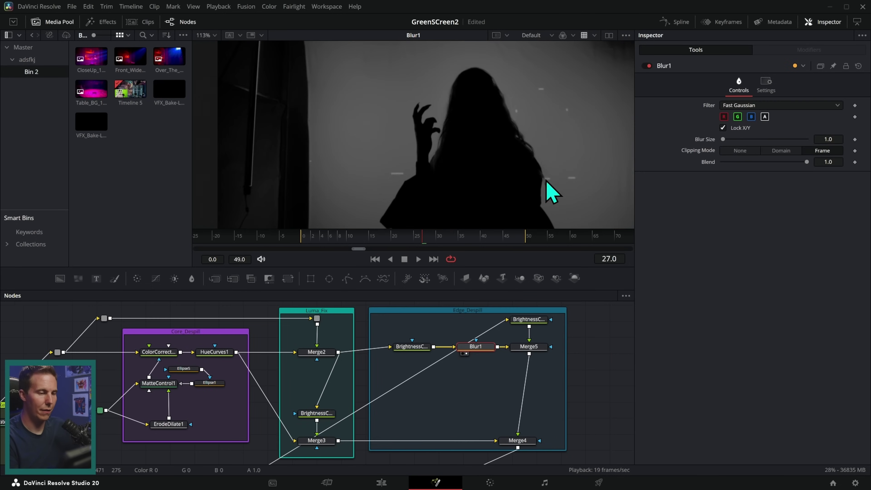
left_click(536, 347)
key("1")
scroll(548, 377, "down", 3)
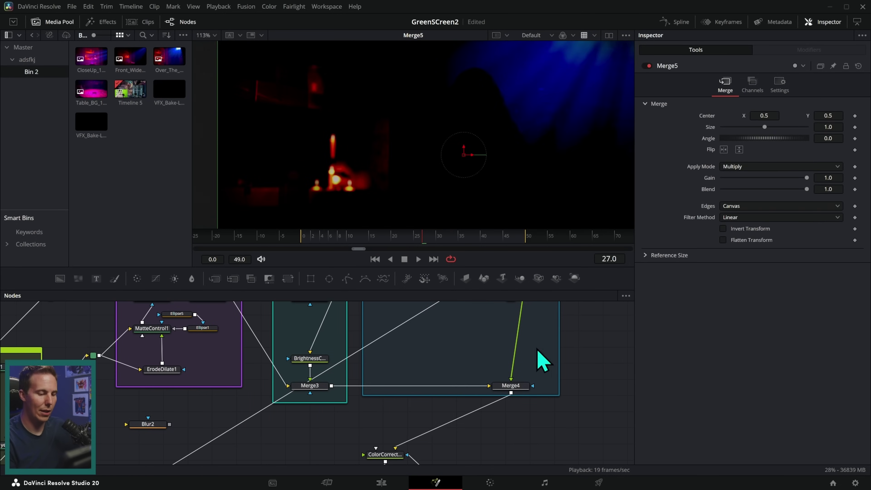
left_click(520, 398)
key("1")
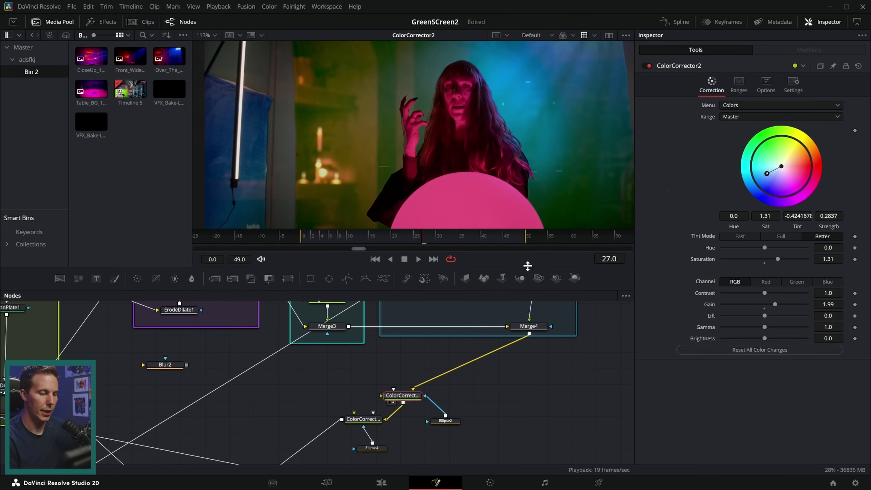
left_click_drag(527, 266, 533, 301)
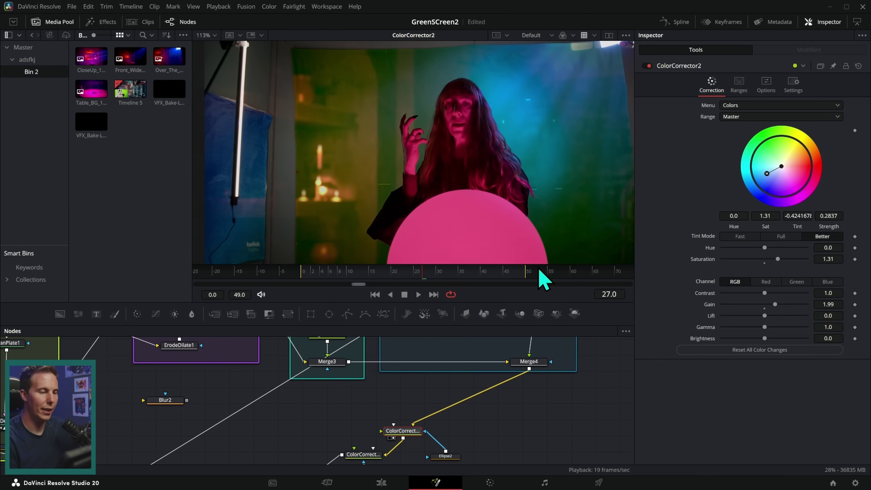
scroll(572, 236, "up", 3)
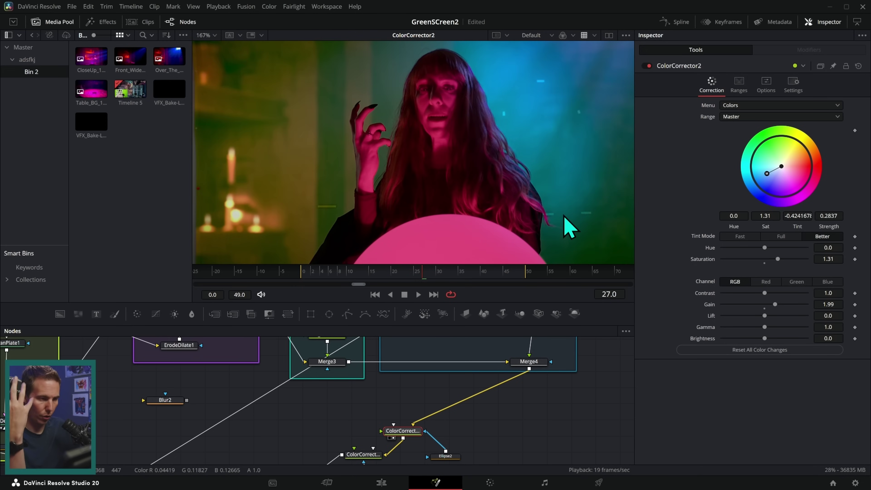
scroll(509, 400, "down", 2)
View ColorCorrector3, then compare with ColorCorrector2 switched off and back on.
left_click(381, 419)
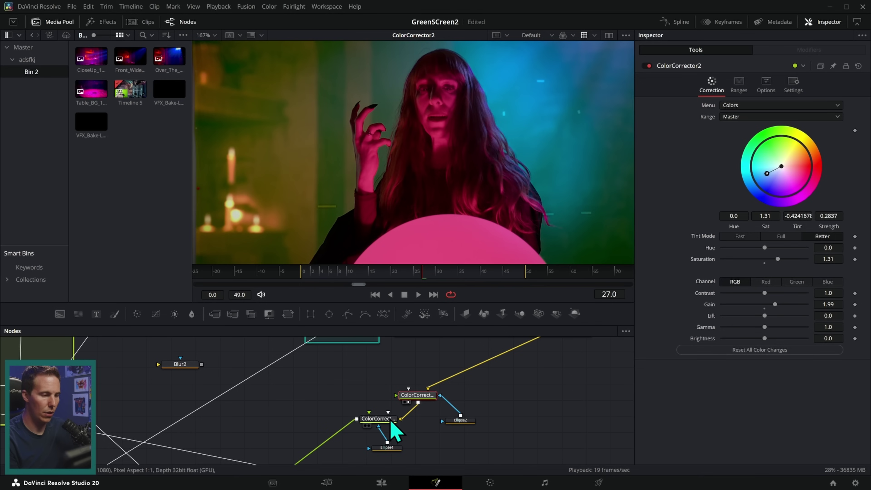
key("1")
left_click(418, 398)
key("1")
key("1")
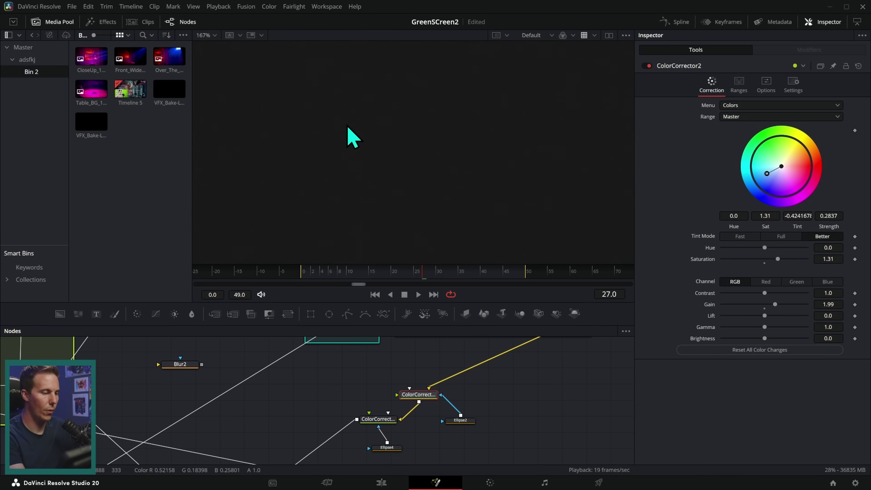
left_click_drag(378, 418, 344, 107)
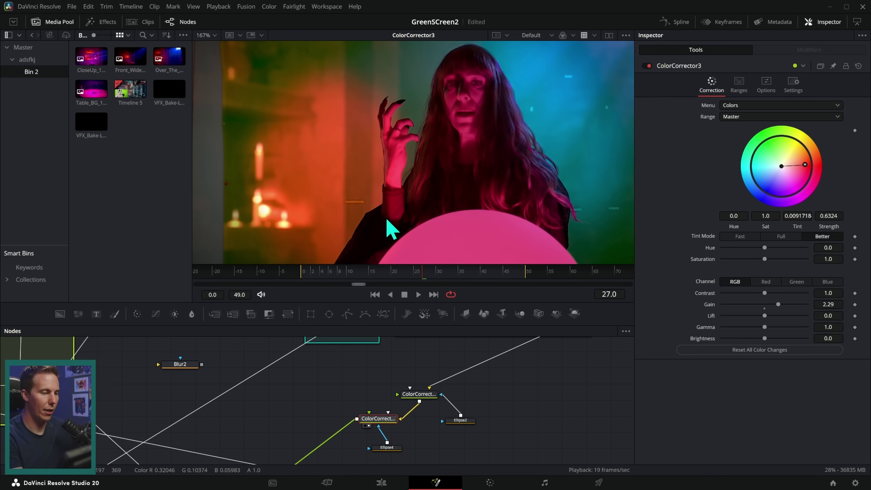
left_click(429, 393)
left_click(647, 66)
left_click(647, 66)
left_click(646, 66)
Select ColorCorrector3, recentre its image and show the node tree's output end.
scroll(564, 128, "down", 3)
left_click_drag(454, 451, 482, 398)
left_click(433, 355)
left_click_drag(503, 223, 517, 207)
scroll(517, 207, "down", 1)
left_click_drag(414, 418, 453, 389)
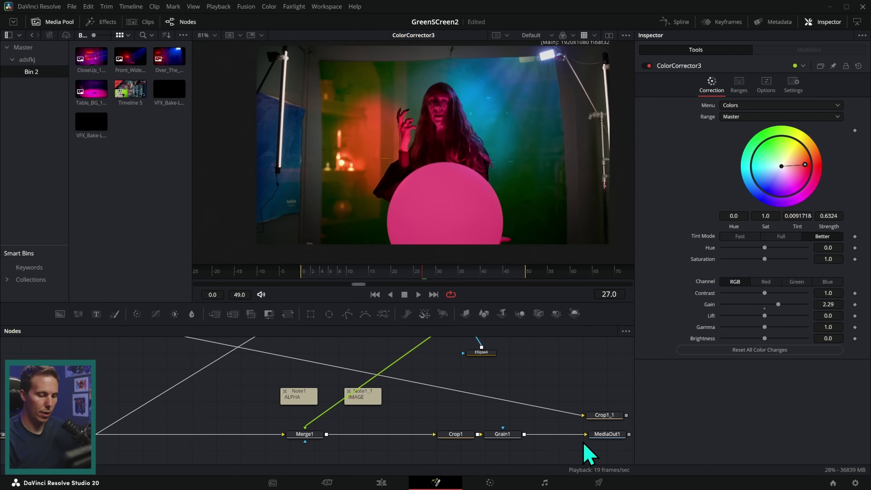
View MediaOut1 and wire the matte into Merge1's mask input over the candlelit room.
left_click(594, 434)
scroll(495, 195, "up", 2)
scroll(395, 414, "left", 2)
scroll(375, 424, "up", 3)
scroll(343, 422, "down", 3)
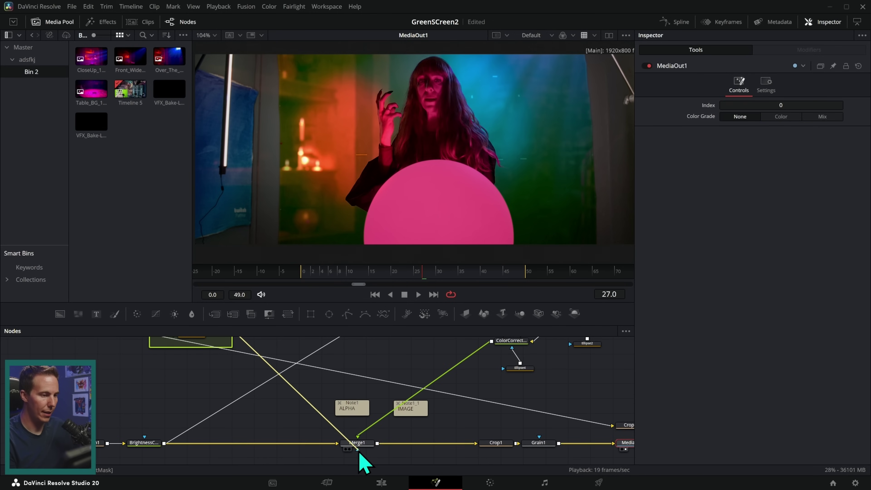
left_click_drag(358, 452, 364, 454)
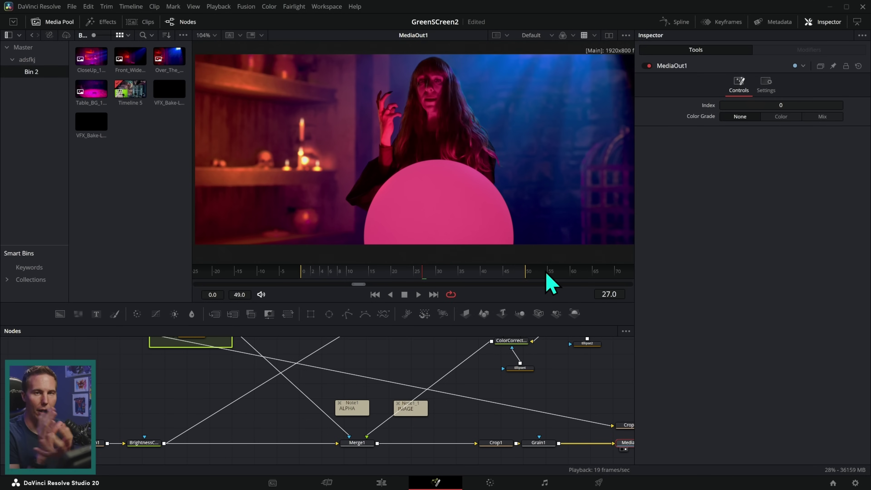
left_click_drag(629, 400, 563, 389)
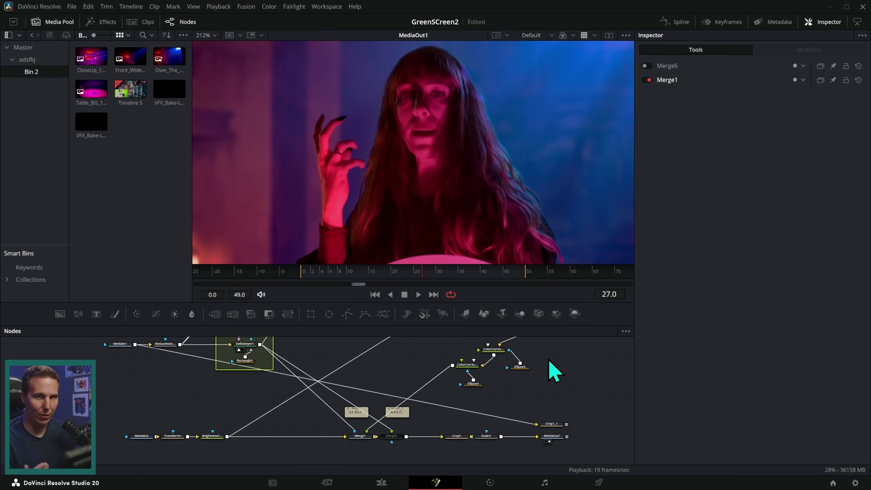
Zoom the viewer in on the raised hand and hair edge.
scroll(511, 373, "up", 3)
scroll(545, 167, "up", 5)
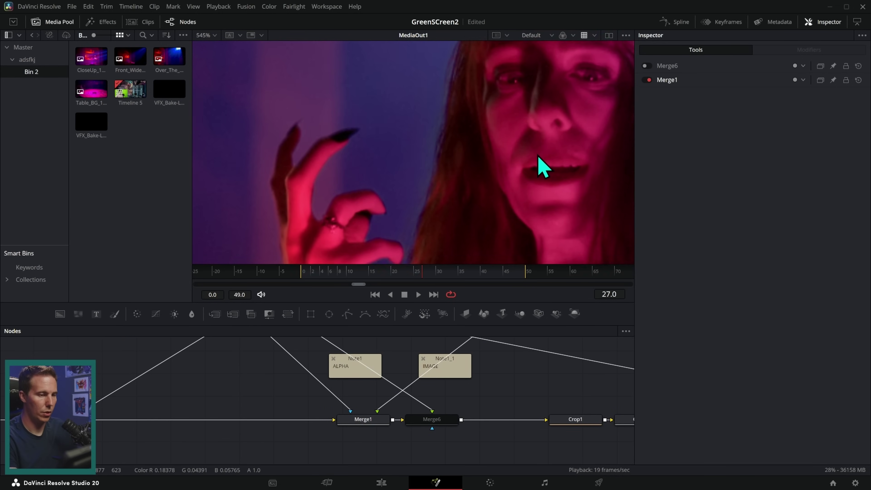
scroll(538, 179, "up", 1)
left_click_drag(545, 179, 531, 145)
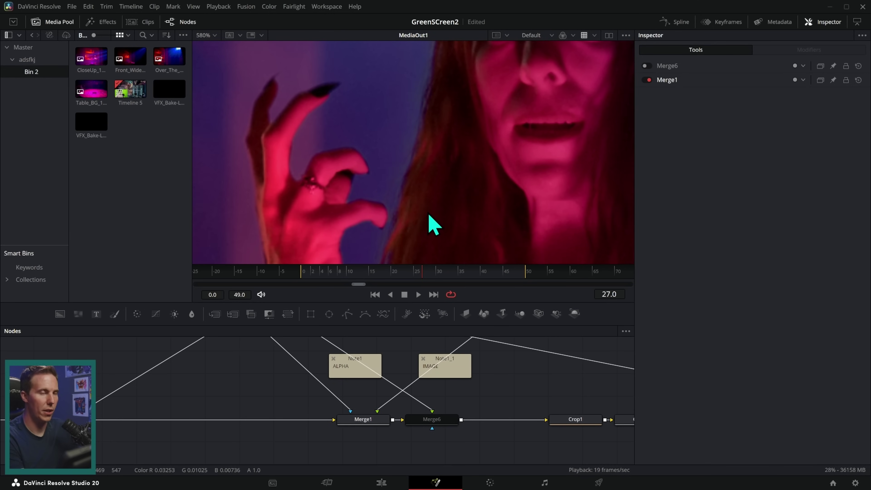
Toggle between the Merge1 and Merge6 versions repeatedly, finishing on Merge1.
left_click_drag(363, 447, 440, 418)
key("ctrl+p")
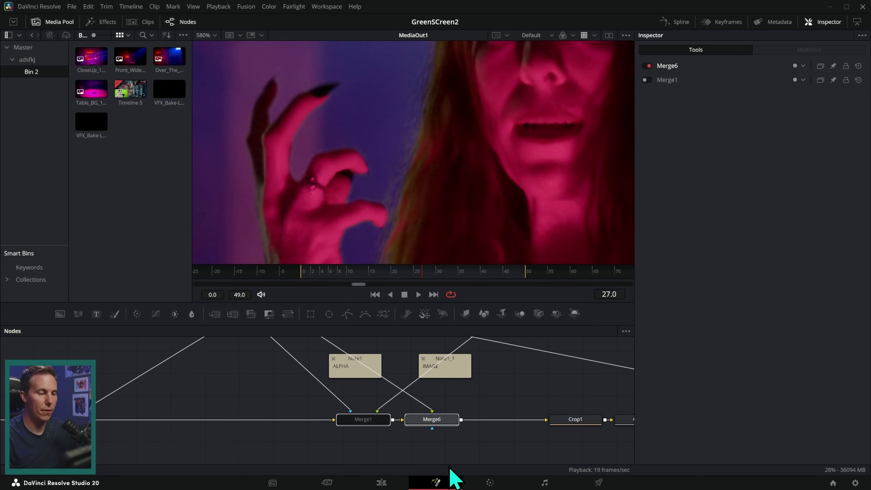
key("Tab")
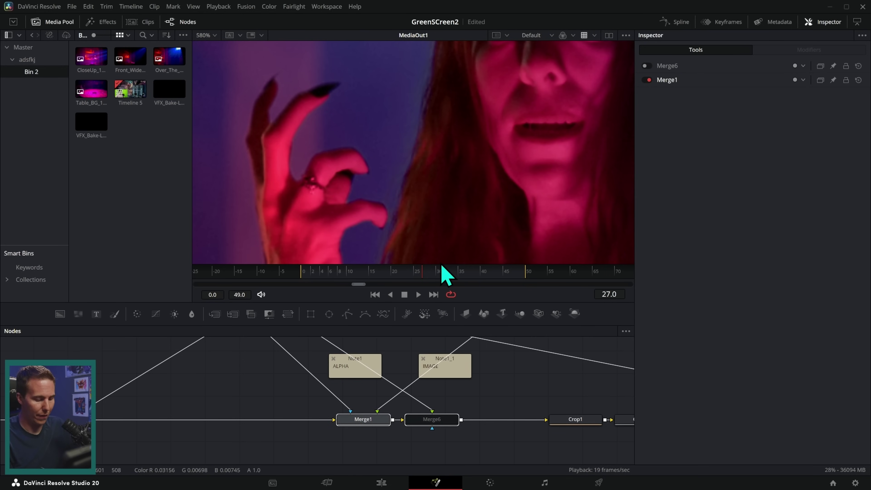
key("Tab")
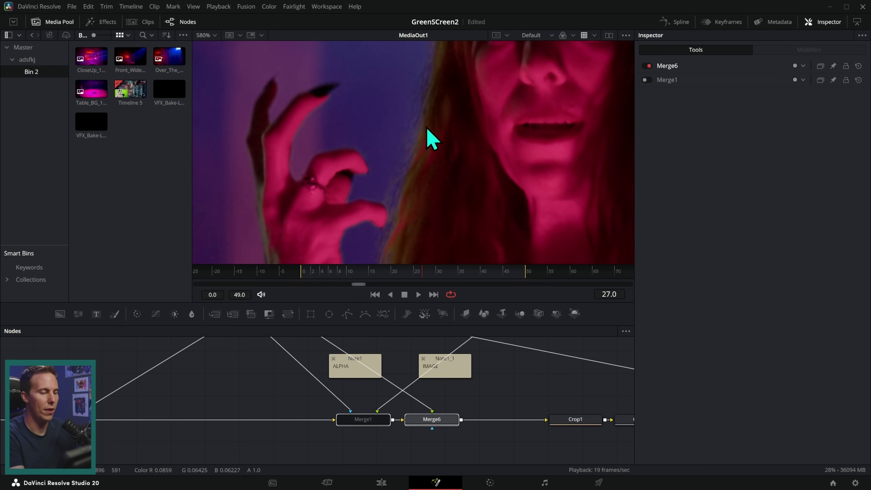
key("Tab")
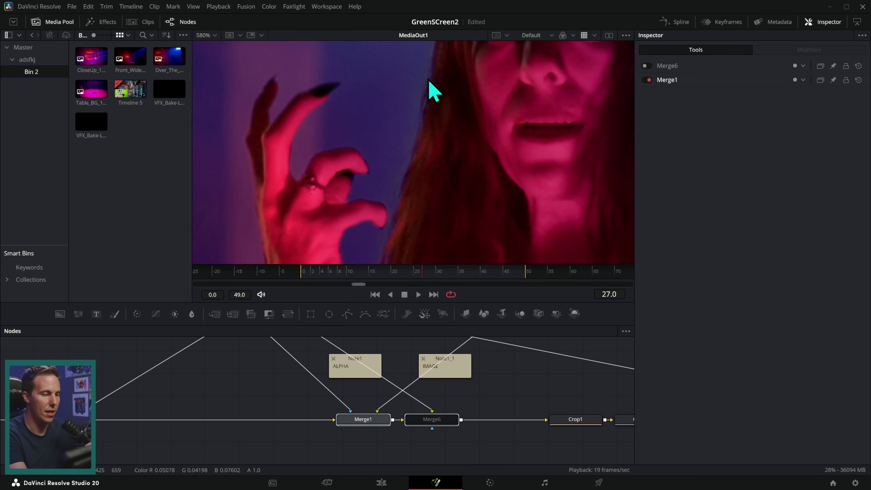
key("Tab")
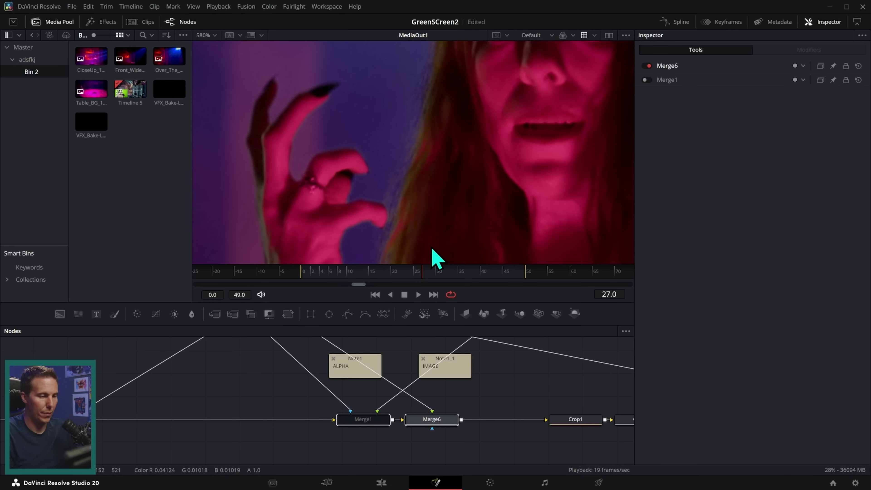
key("Tab")
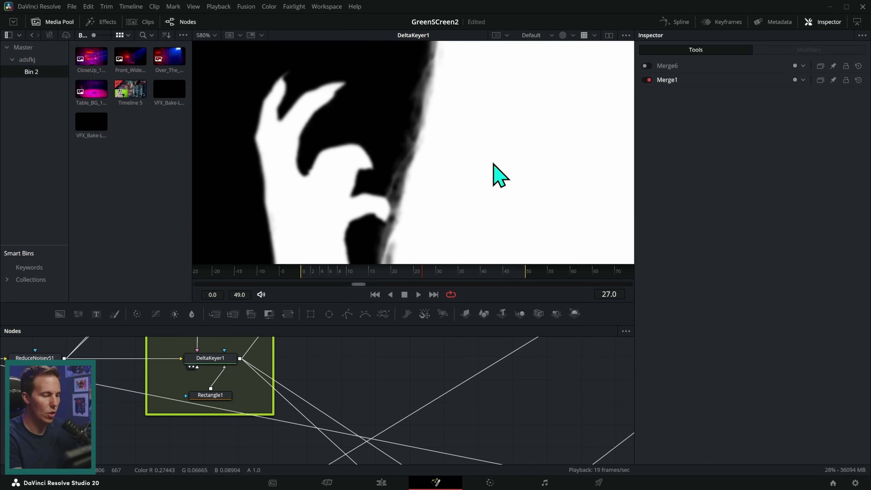
scroll(514, 242, "down", 3)
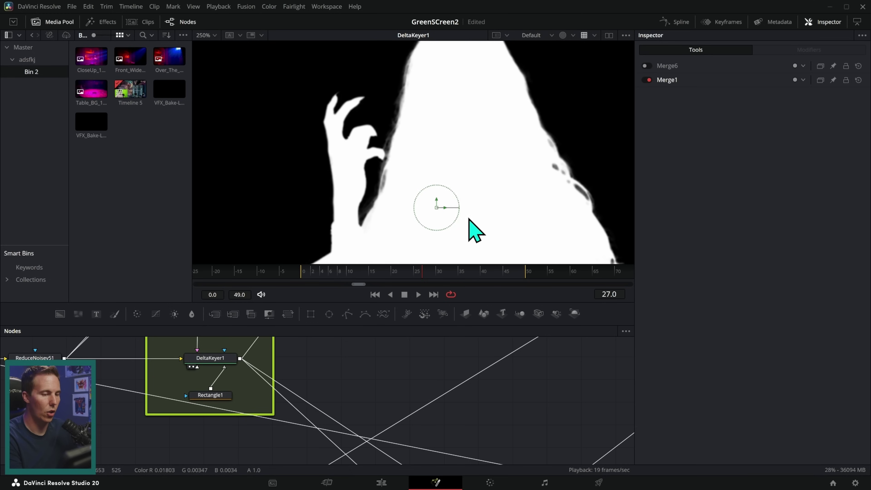
Sweep the A/B wipe divider across the presenter to compare plate and composite.
scroll(431, 180, "up", 2)
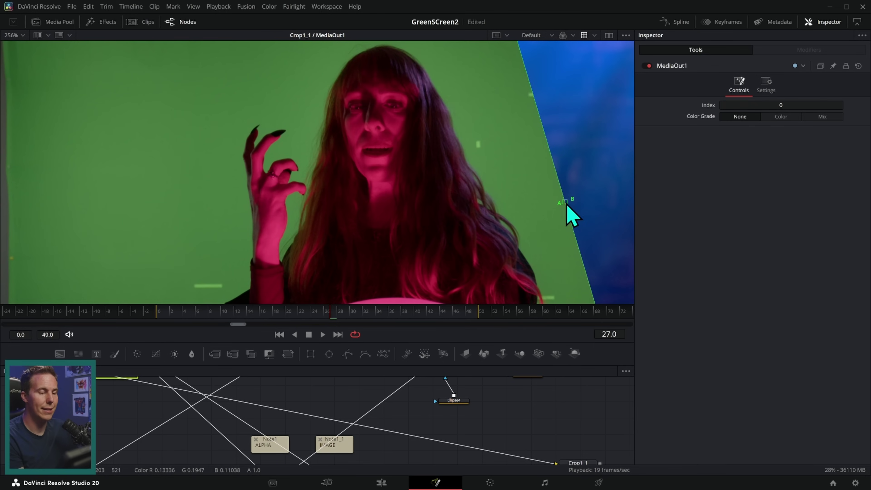
left_click_drag(569, 212, 158, 279)
left_click_drag(379, 198, 269, 263)
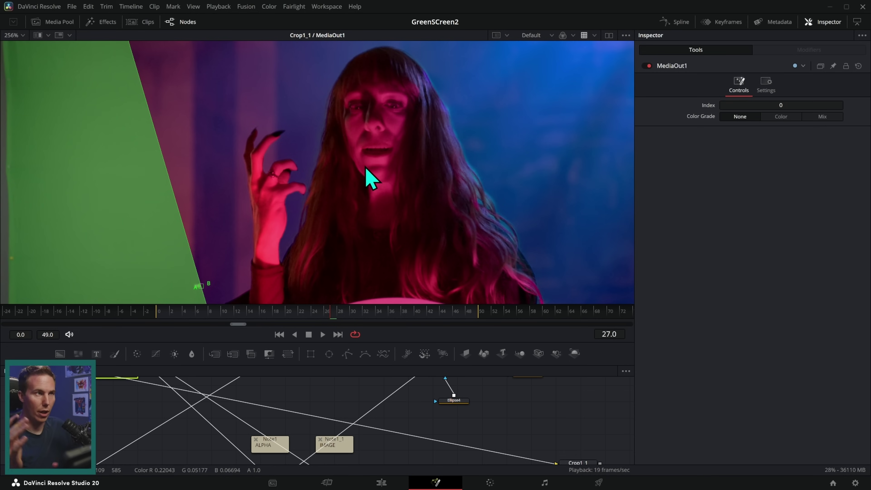
left_click_drag(366, 168, 289, 265)
scroll(323, 225, "up", 3)
left_click_drag(348, 234, 302, 252)
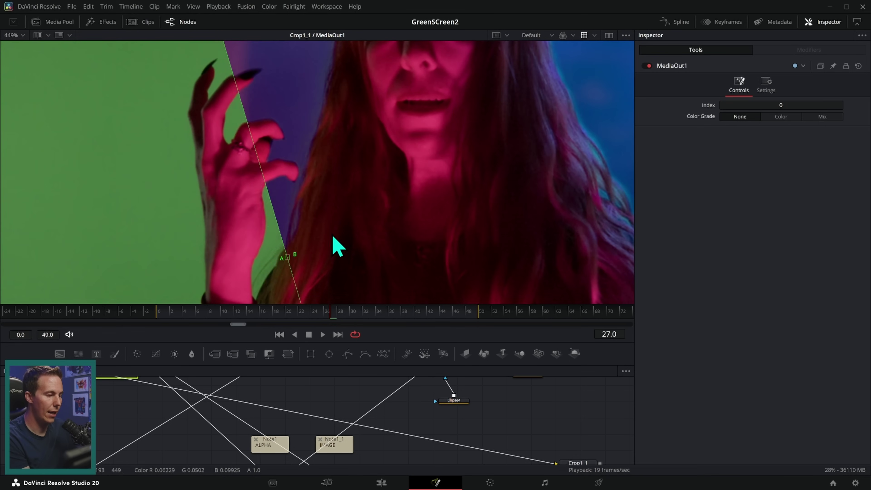
left_click_drag(241, 273, 391, 236)
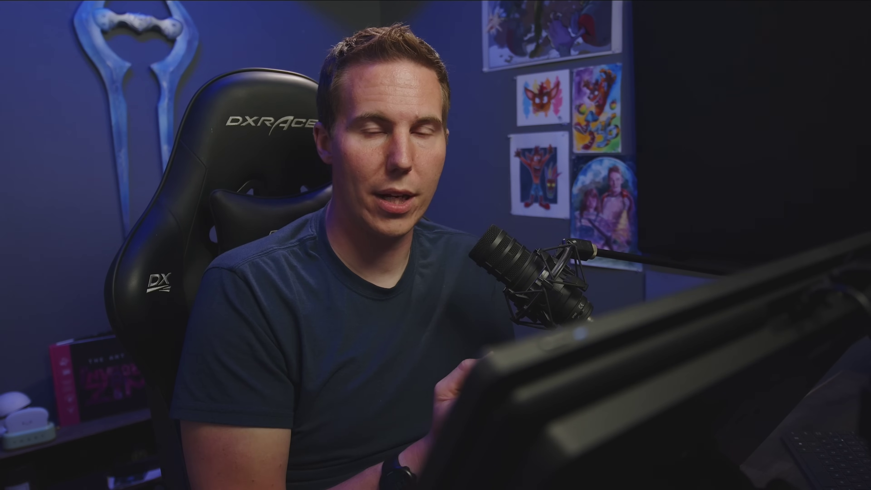